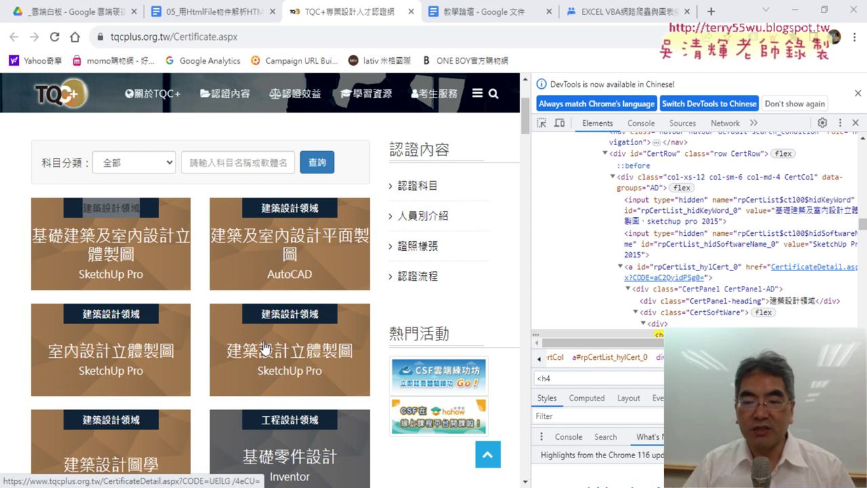
# Step: Select the <h4 search text in DevTools, then minimize Chrome to bring back the Excel macro
pyautogui.moveTo(550, 377); pyautogui.dragTo(536, 377)
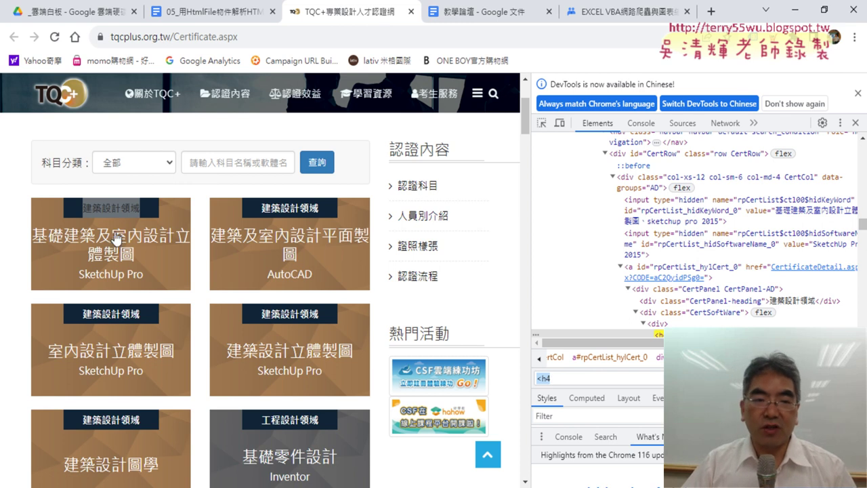
pyautogui.click(795, 10)
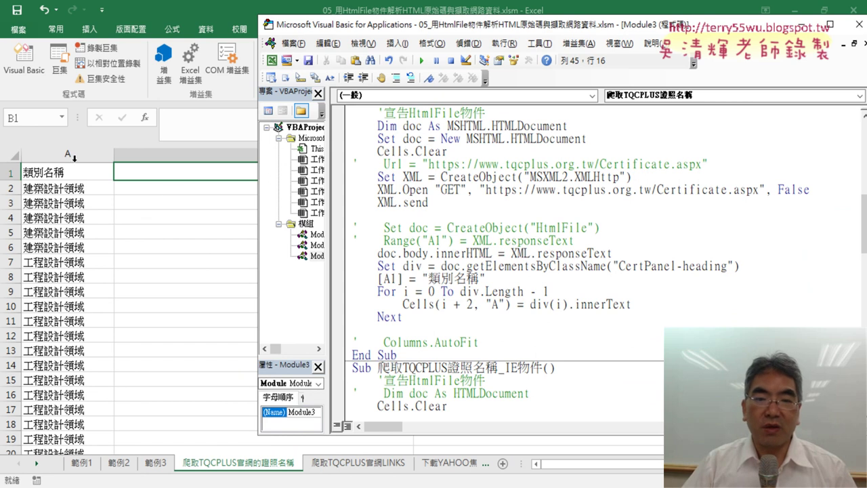
# Step: Copy the Set div … Next CertPanel-heading loop and paste it after the original Next
pyautogui.scroll(-2, 472, 252)
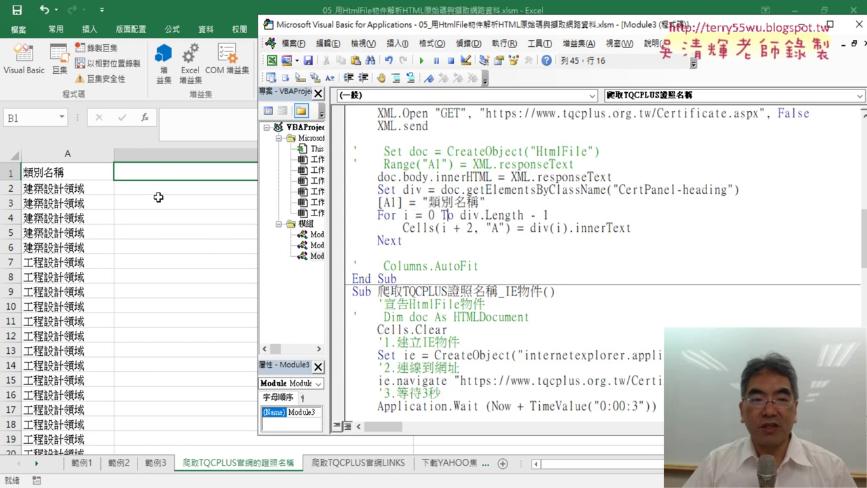
pyautogui.moveTo(406, 241); pyautogui.dragTo(342, 191)
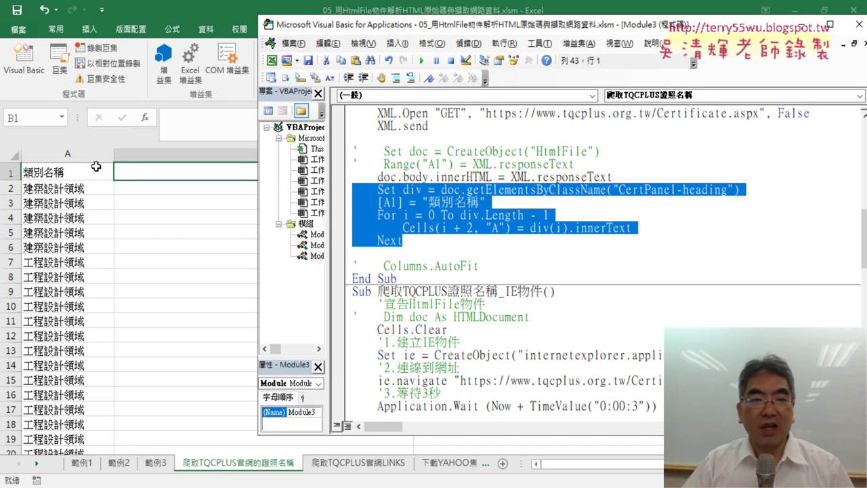
pyautogui.rightClick(443, 204)
pyautogui.click(476, 229)
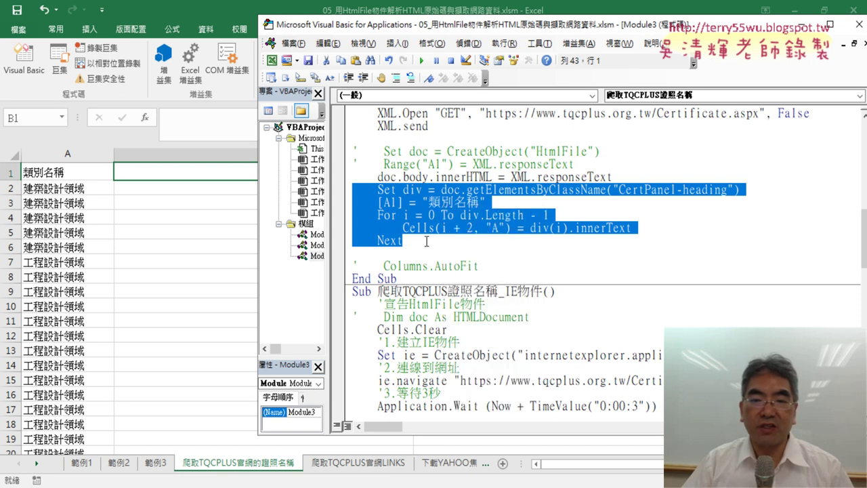
pyautogui.click(361, 252)
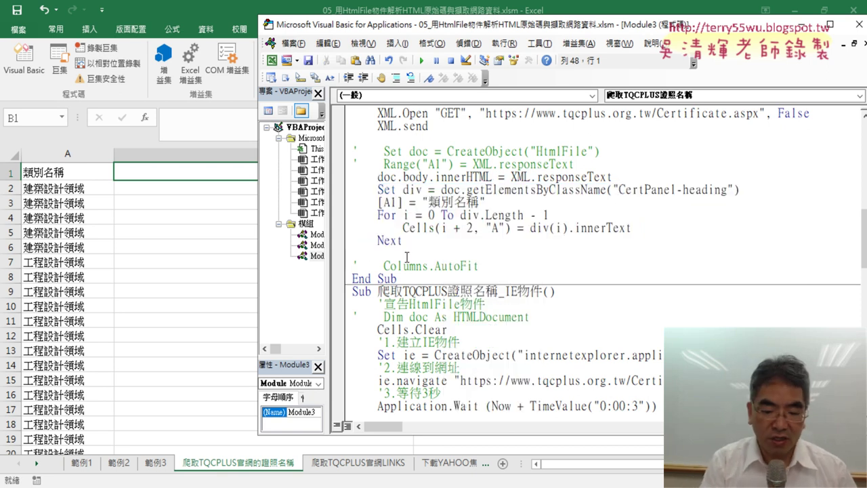
pyautogui.write('Set div = doc.getElementsByClassName("CertPanel-heading")     [A1] = "類別名稱"     For i = 0 To div.Length - 1         Cells(i + 2, "A") = div(i).innerText     Next')
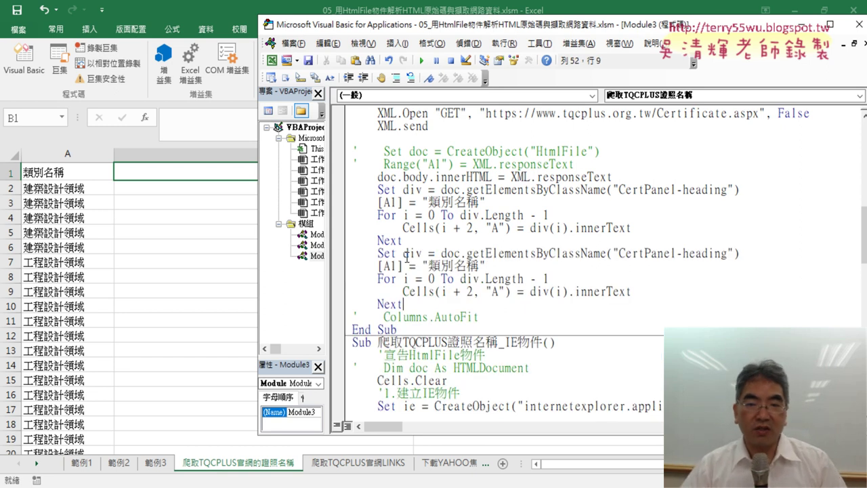
# Step: Replace the copied getElementsByClassName call with getElementsByName("h4")
pyautogui.click(465, 252)
pyautogui.moveTo(460, 252); pyautogui.dragTo(740, 253)
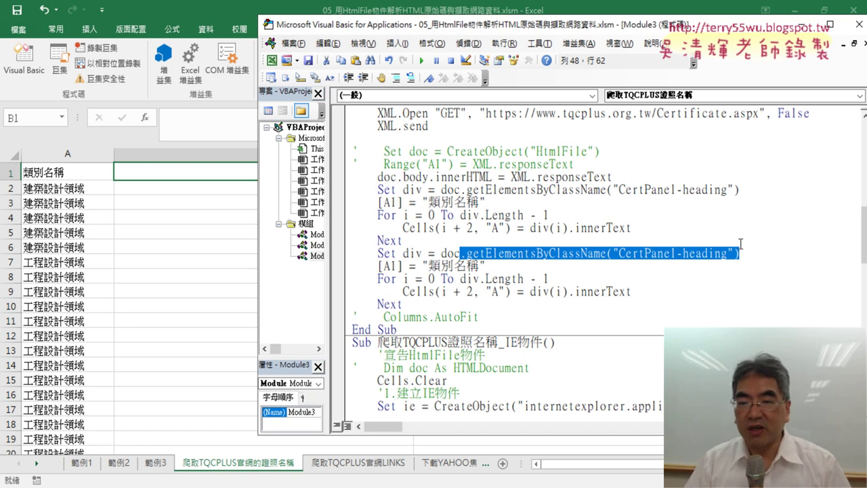
pyautogui.press('Delete')
pyautogui.hotkey('ctrl', 'j')
pyautogui.write('g')
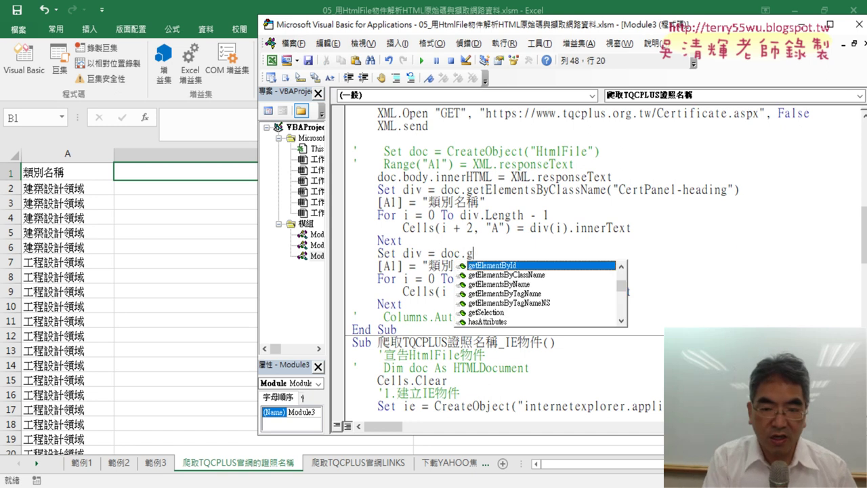
pyautogui.write('et')
pyautogui.press('Down')
pyautogui.press('Down')
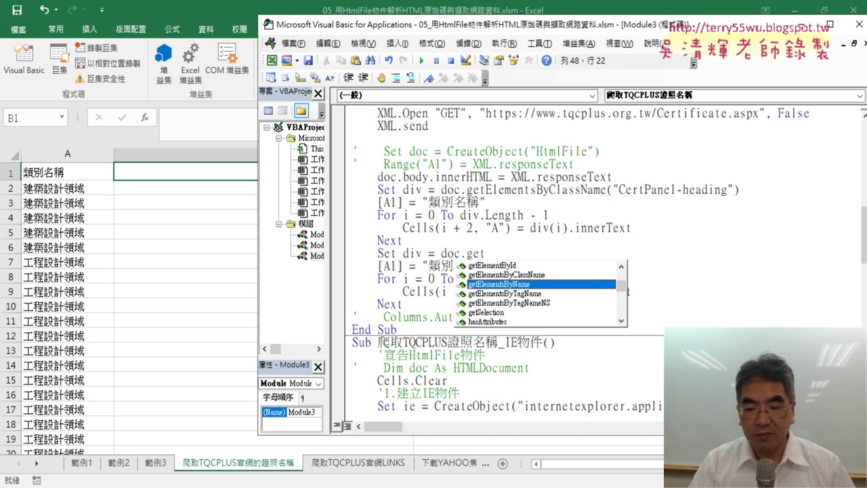
pyautogui.press('space')
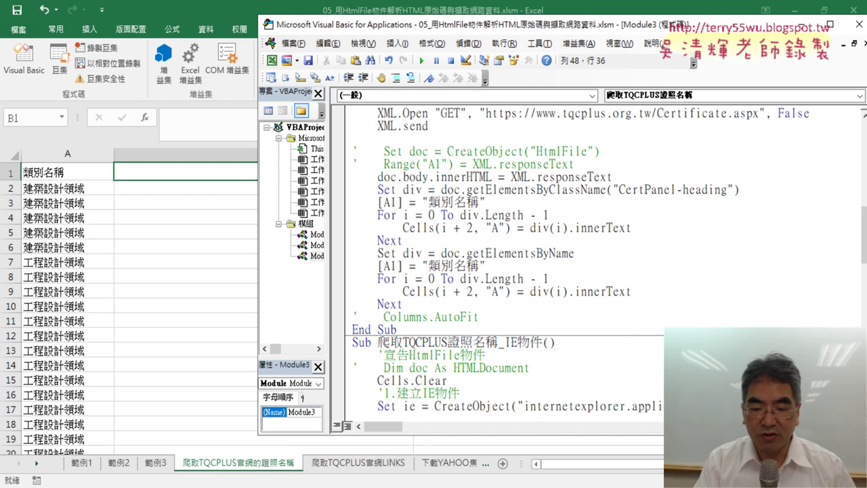
pyautogui.write('("h4')
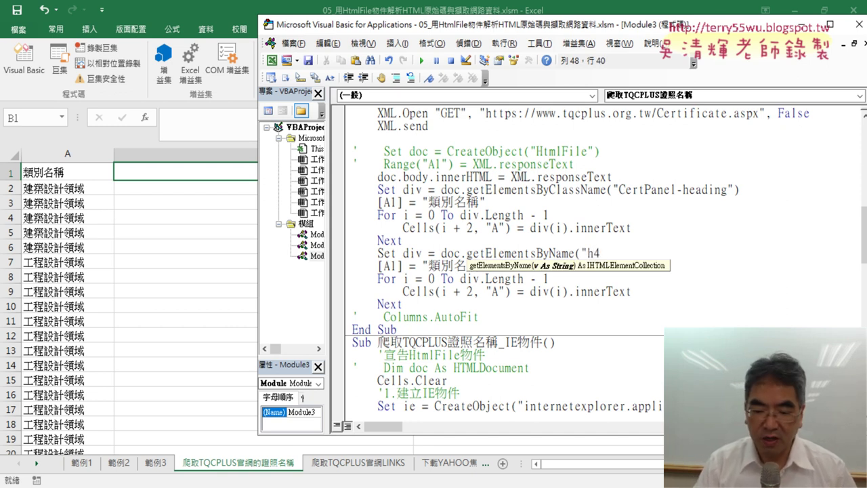
pyautogui.write('")')
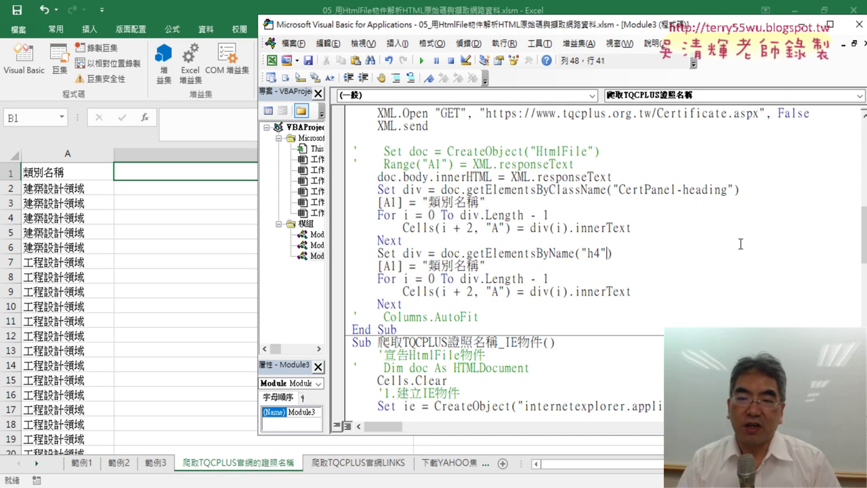
# Step: Rename the variable div to h4, change [A1] to [B1], and retype the header as 中文名
pyautogui.press('Left')
pyautogui.press('Left')
pyautogui.press('Left')
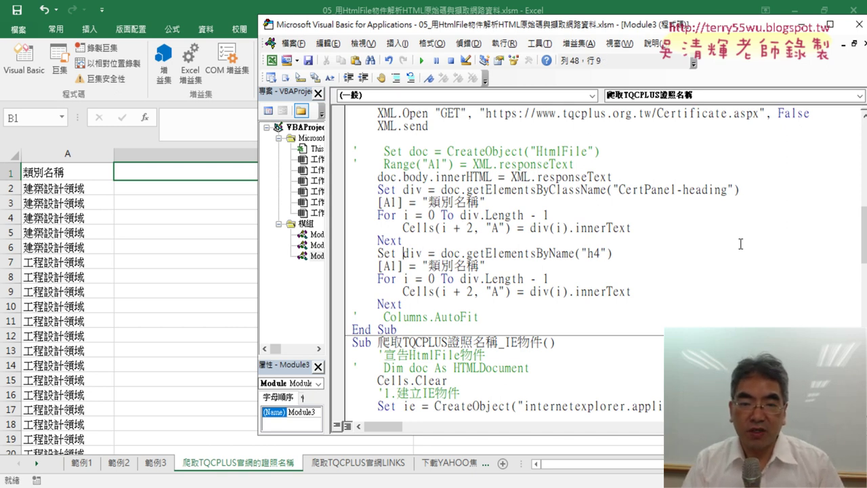
pyautogui.press('Delete')
pyautogui.press('Delete')
pyautogui.press('Delete')
pyautogui.write('h')
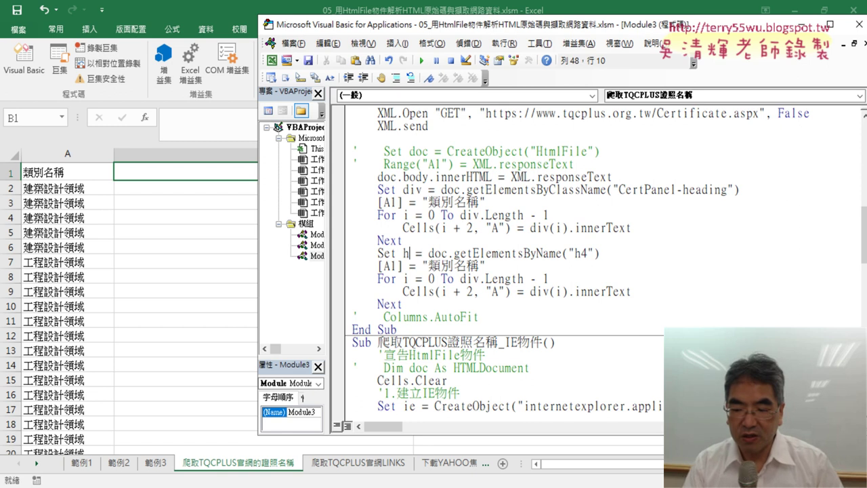
pyautogui.write('4')
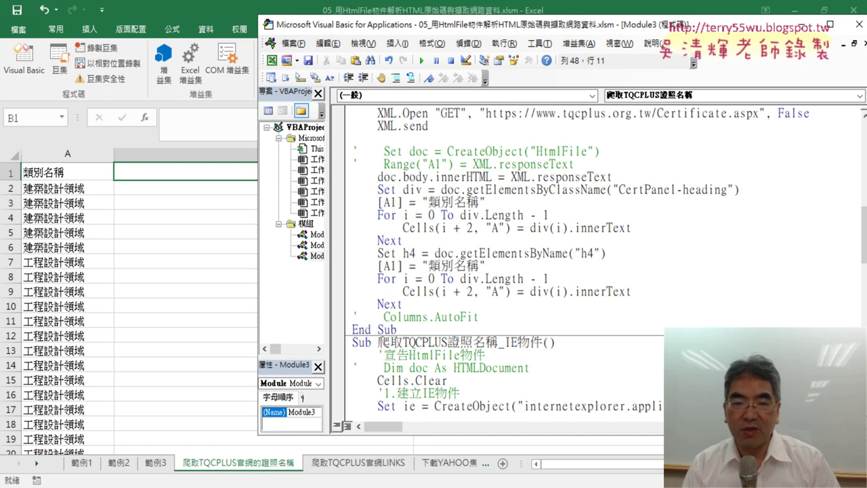
pyautogui.press('Delete')
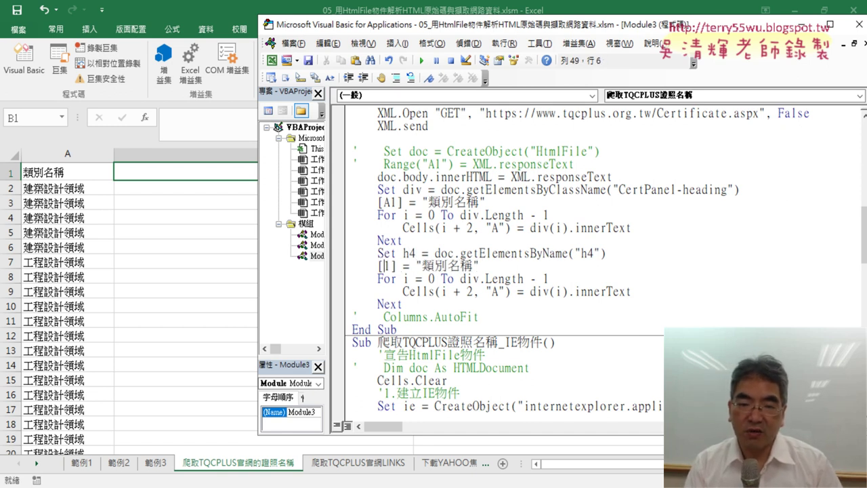
pyautogui.write('B')
pyautogui.click(404, 266)
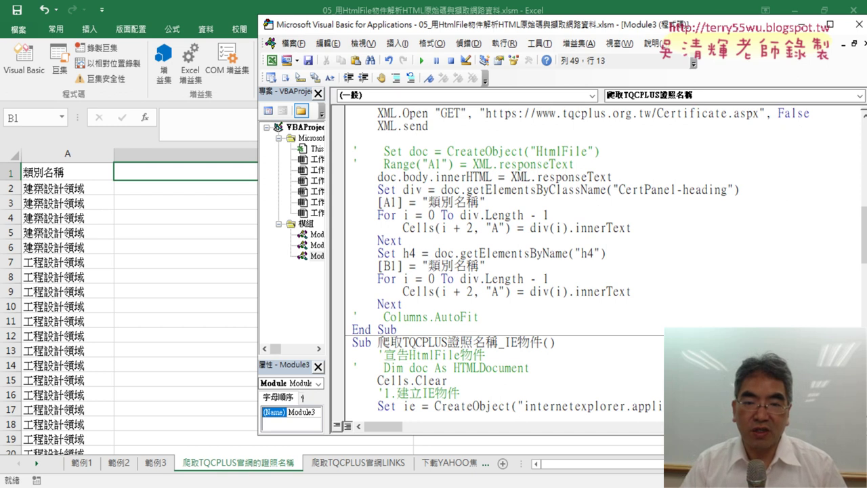
pyautogui.press('Delete')
pyautogui.press('Delete')
pyautogui.press('Delete')
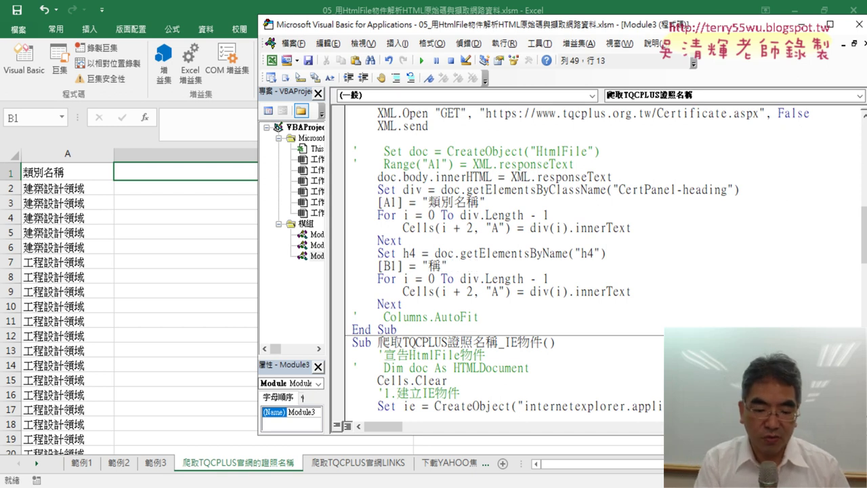
pyautogui.hotkey('ctrl', 'z')
pyautogui.press('Delete')
pyautogui.press('Delete')
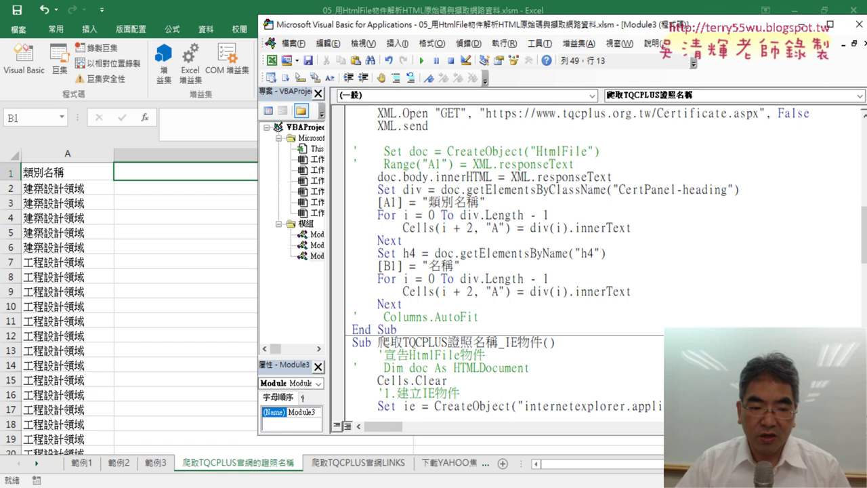
pyautogui.write('中')
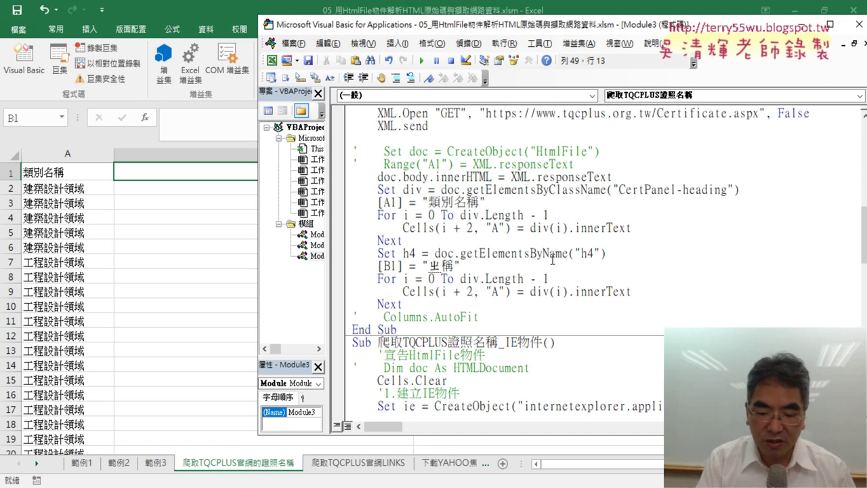
pyautogui.write('文名')
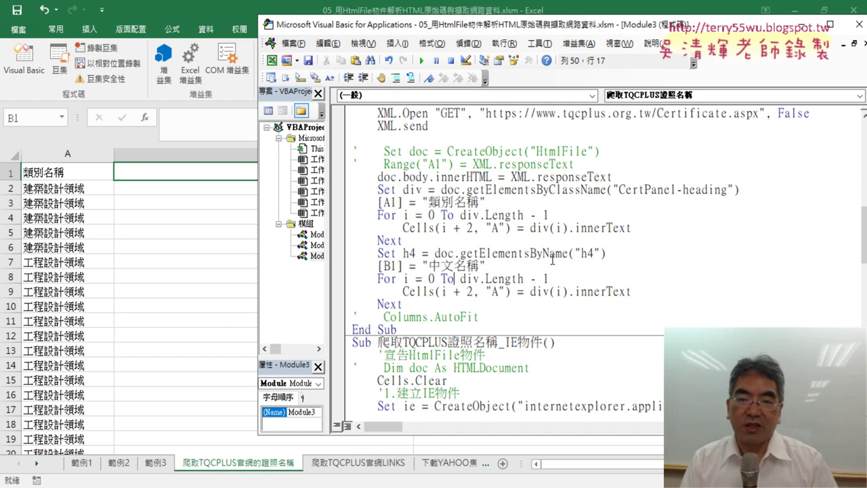
# Step: Make the copied loop use h4.Length as its bound and write h4(i) text into Cells(i + 2, "B")
pyautogui.press('Right')
pyautogui.press('Delete')
pyautogui.press('Delete')
pyautogui.press('Delete')
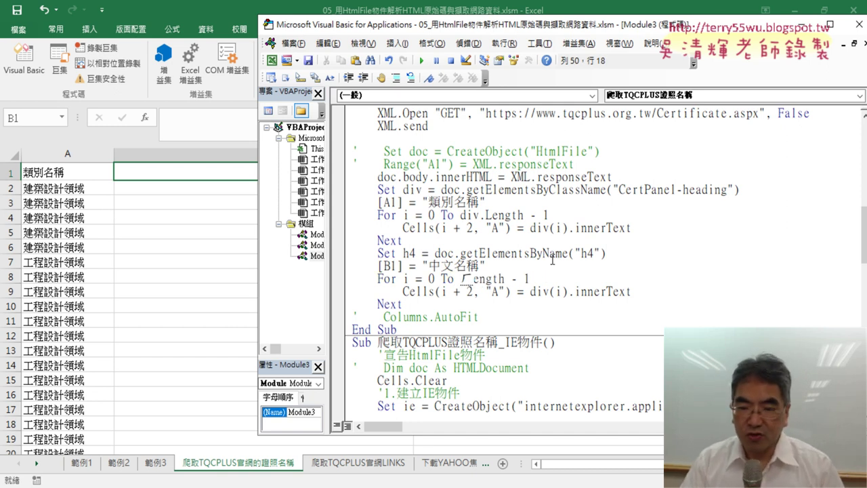
pyautogui.write('4.')
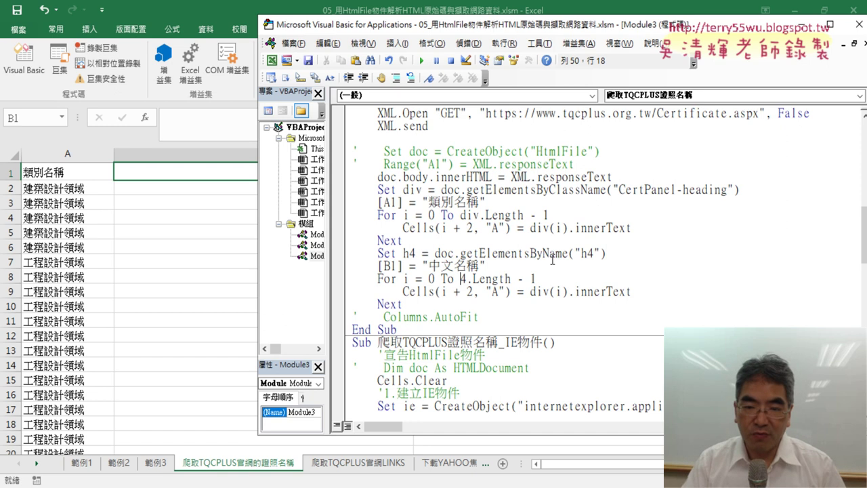
pyautogui.write('h')
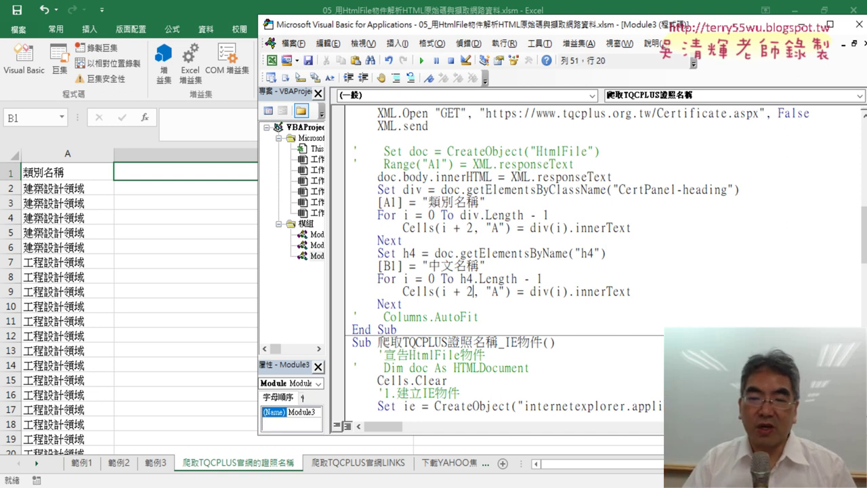
pyautogui.press('Delete')
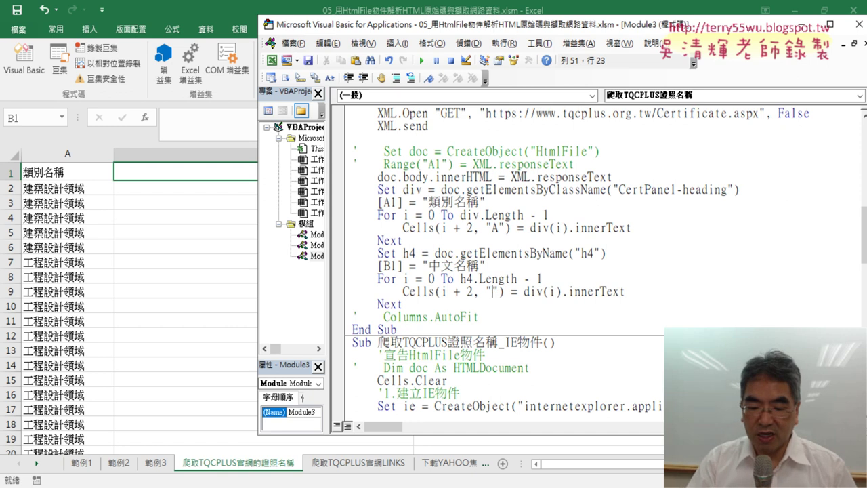
pyautogui.write('B')
pyautogui.press('Right')
pyautogui.press('Right')
pyautogui.press('Right')
pyautogui.press('Right')
pyautogui.press('Right')
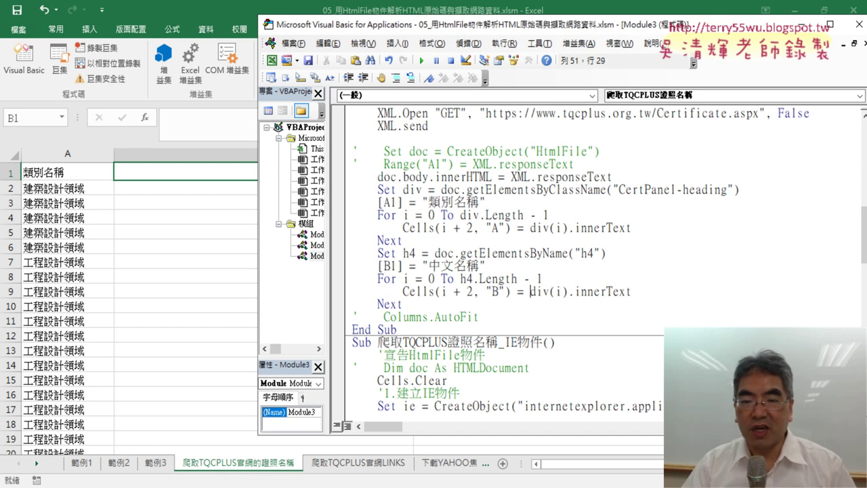
pyautogui.press('Delete')
pyautogui.press('Delete')
pyautogui.press('Delete')
pyautogui.write('h')
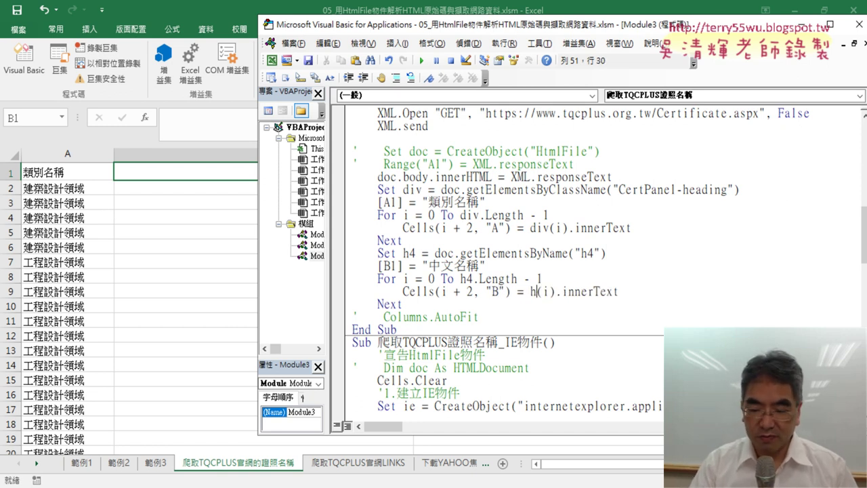
pyautogui.write('4')
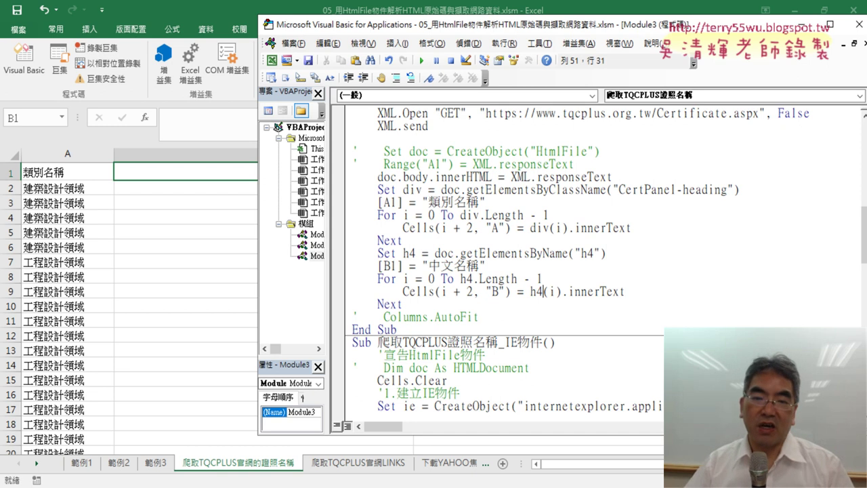
# Step: Run the macro to test the h4 extraction into column B
pyautogui.moveTo(524, 31); pyautogui.dragTo(603, 31)
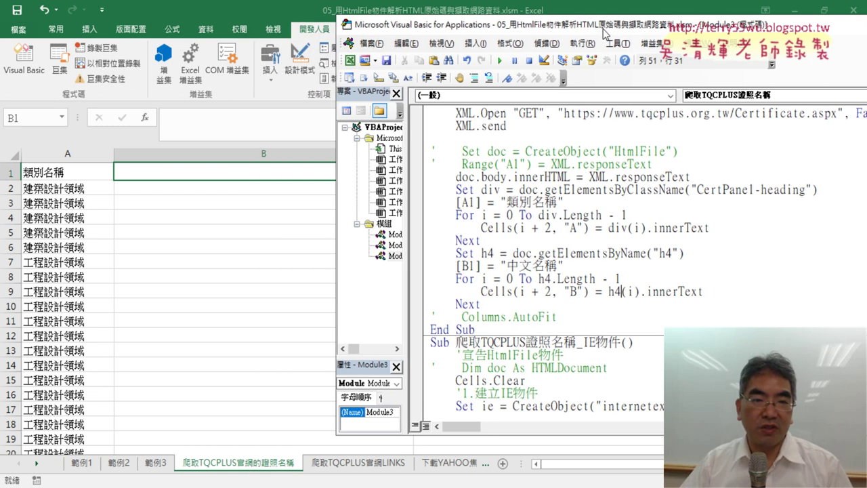
pyautogui.moveTo(493, 304); pyautogui.dragTo(420, 258)
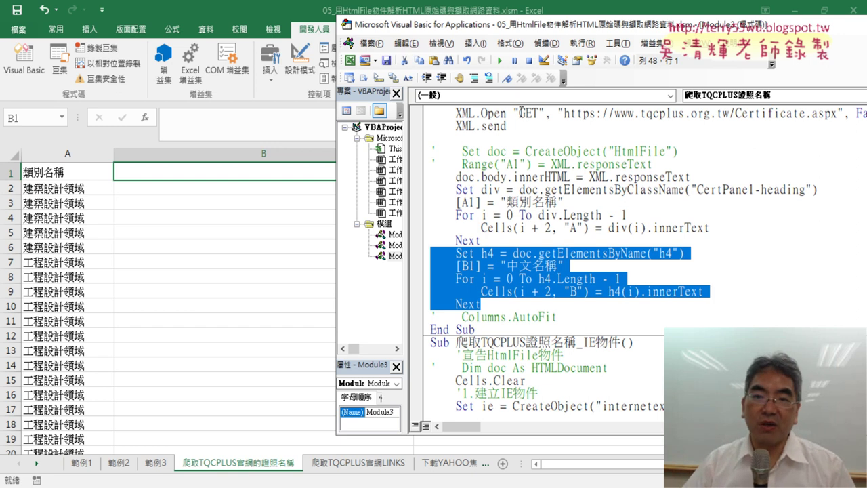
pyautogui.click(499, 62)
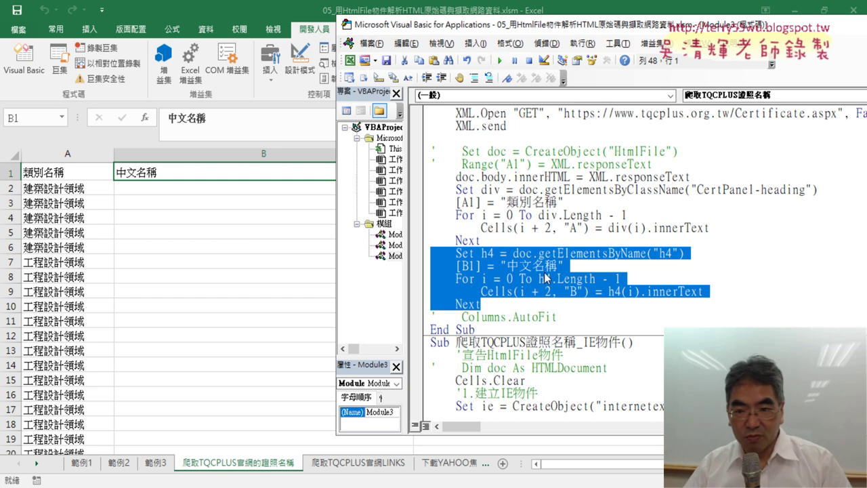
pyautogui.click(639, 291)
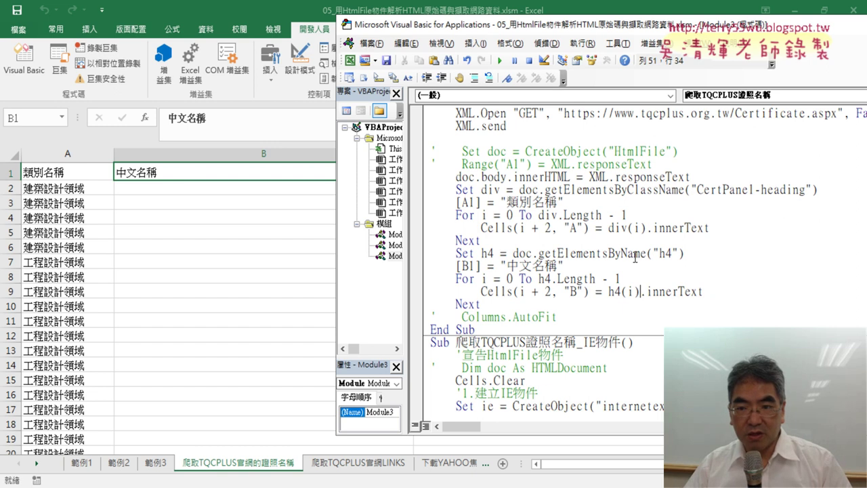
# Step: Change the Set h4 lookup to doc.getElementsByTagName("h4") using the IntelliSense list
pyautogui.click(622, 254)
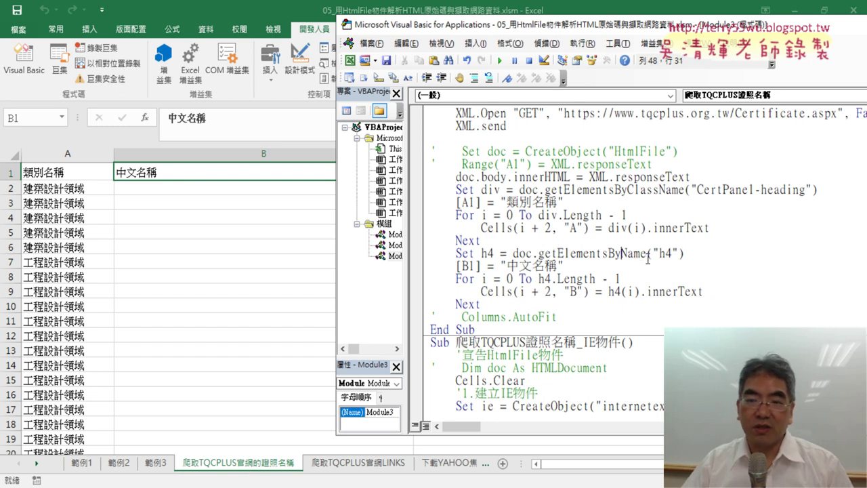
pyautogui.write('t')
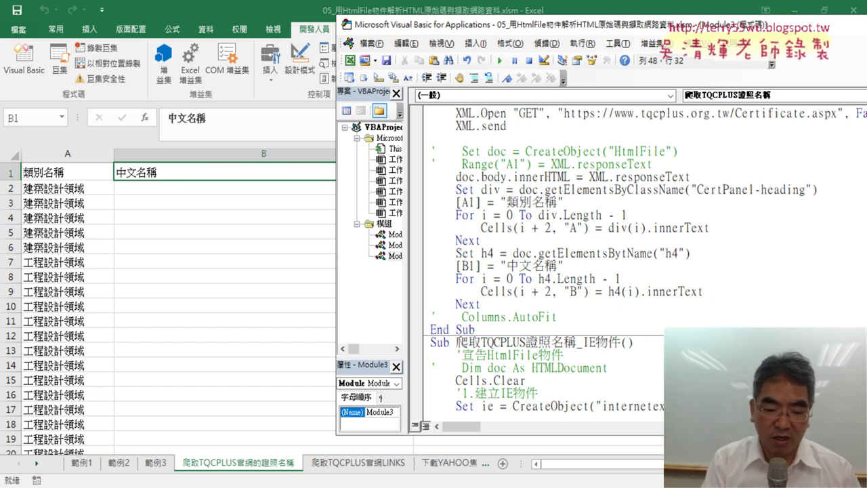
pyautogui.write('ag')
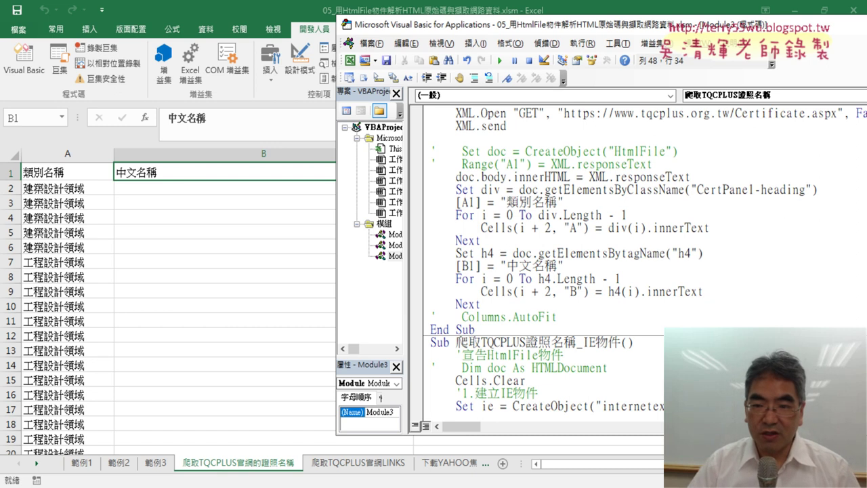
pyautogui.press('Left')
pyautogui.press('Left')
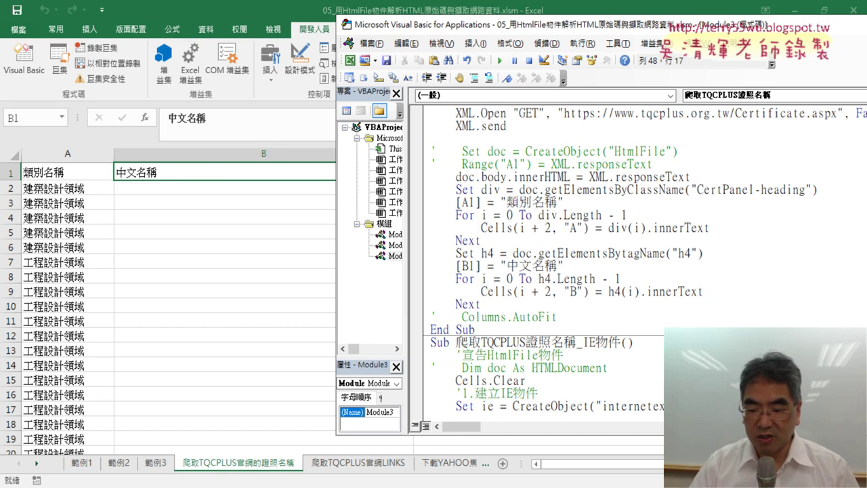
pyautogui.hotkey('shift', 'End')
pyautogui.press('Delete')
pyautogui.write('.')
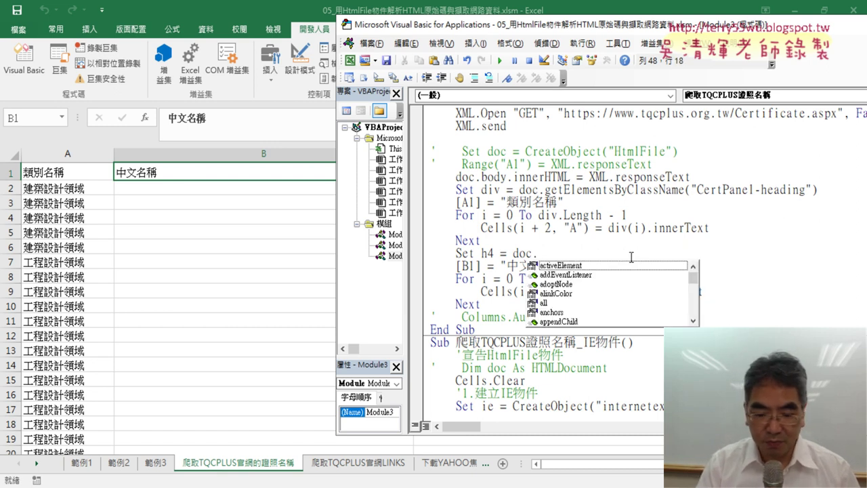
pyautogui.write('get')
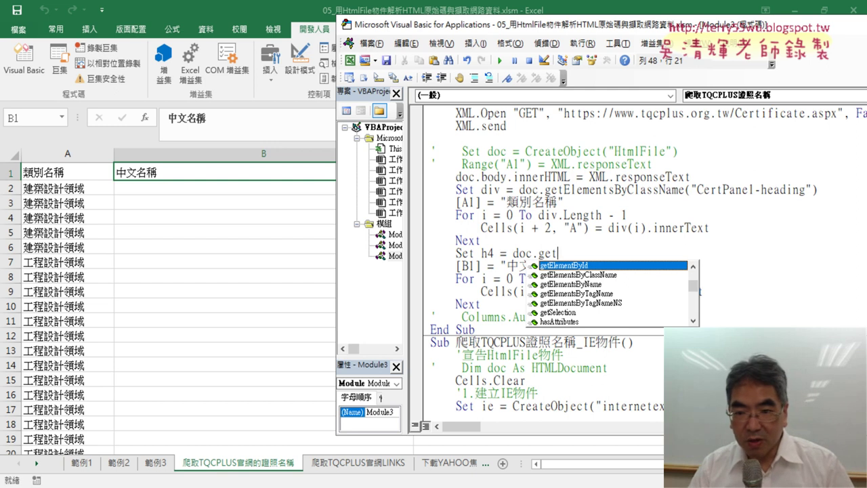
pyautogui.press('Down')
pyautogui.press('Down')
pyautogui.press('Down')
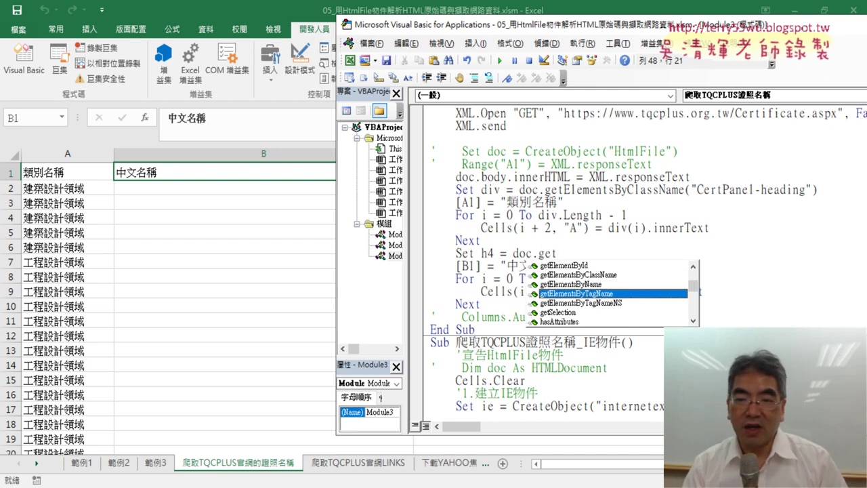
pyautogui.doubleClick(592, 298)
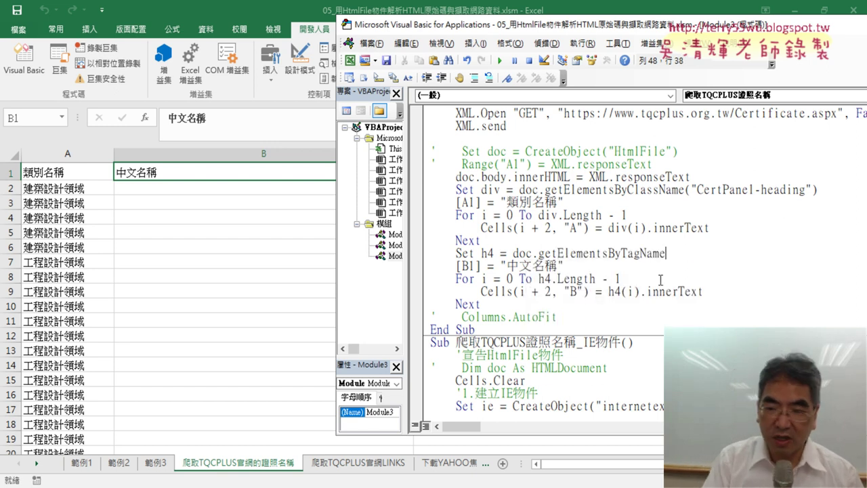
pyautogui.write('("h')
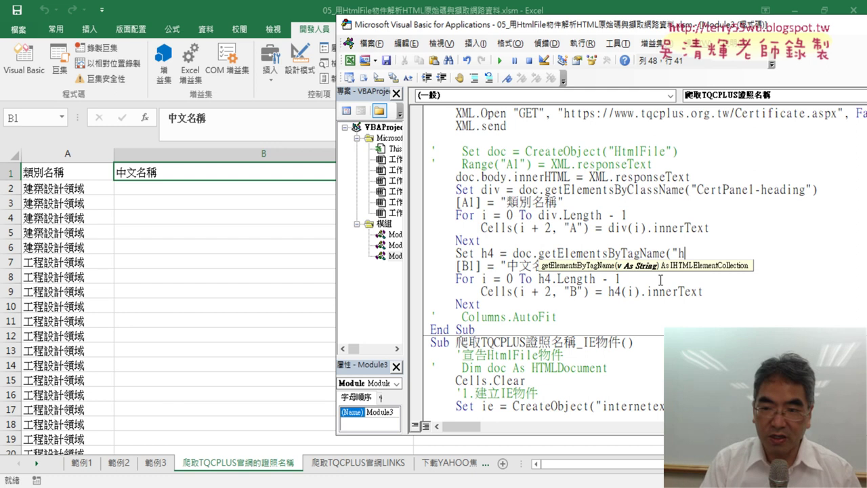
pyautogui.write('4"')
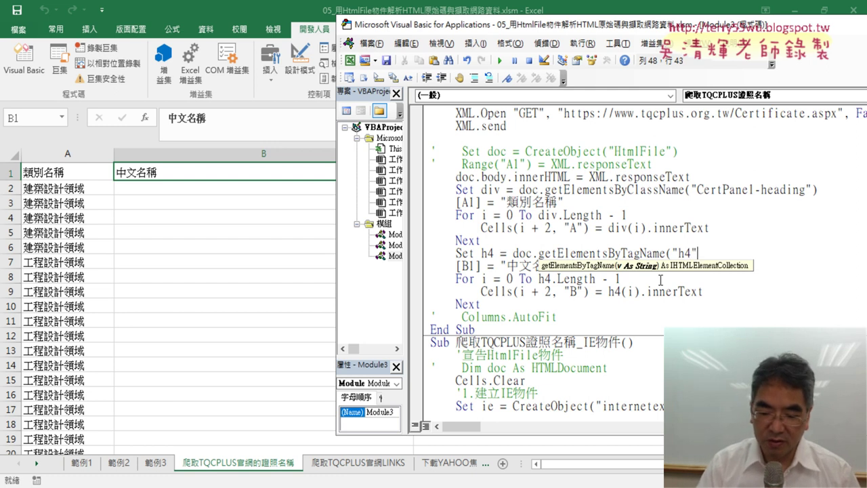
pyautogui.write(')')
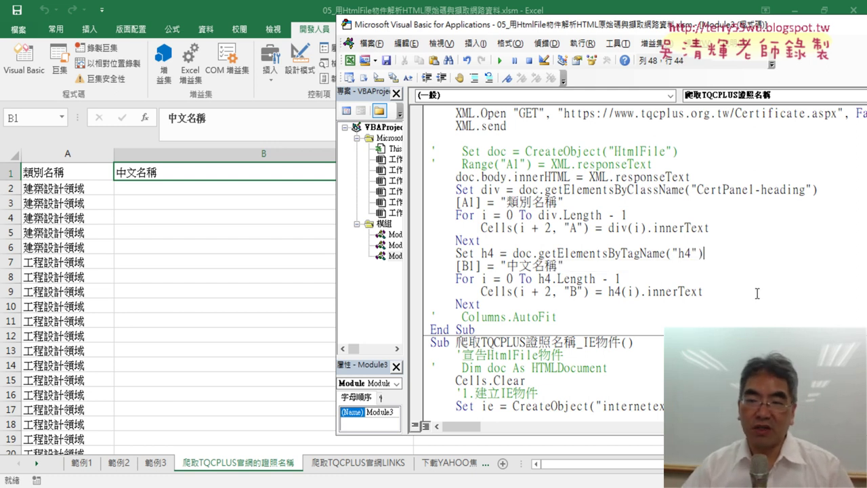
pyautogui.click(756, 278)
pyautogui.moveTo(621, 252); pyautogui.dragTo(667, 258)
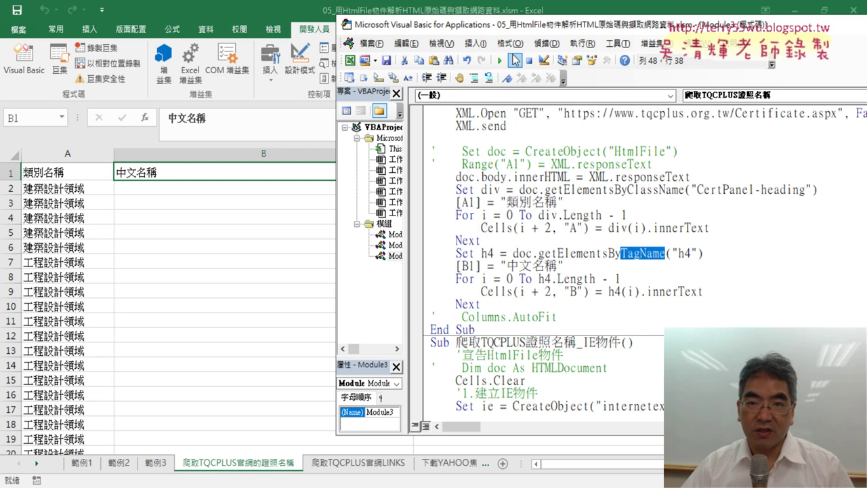
# Step: Rerun the macro, confirm column B's Chinese names reach row 72, and narrow column B
pyautogui.click(499, 60)
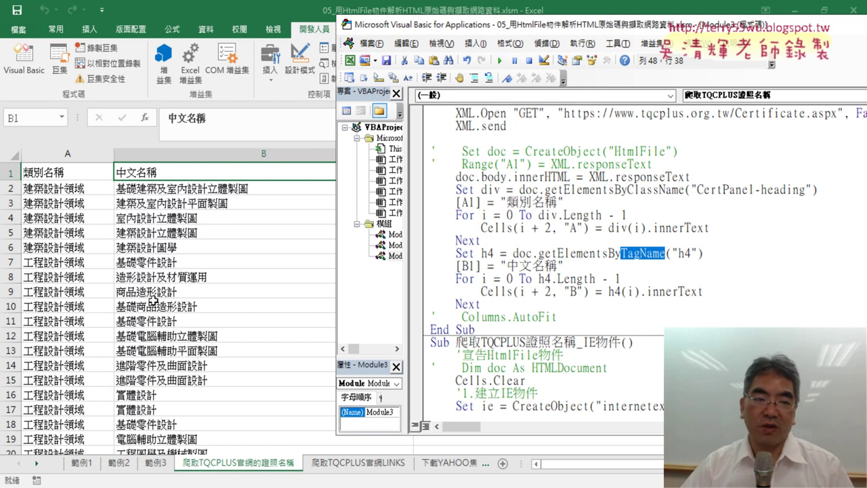
pyautogui.click(202, 189)
pyautogui.hotkey('ctrl', 'Down')
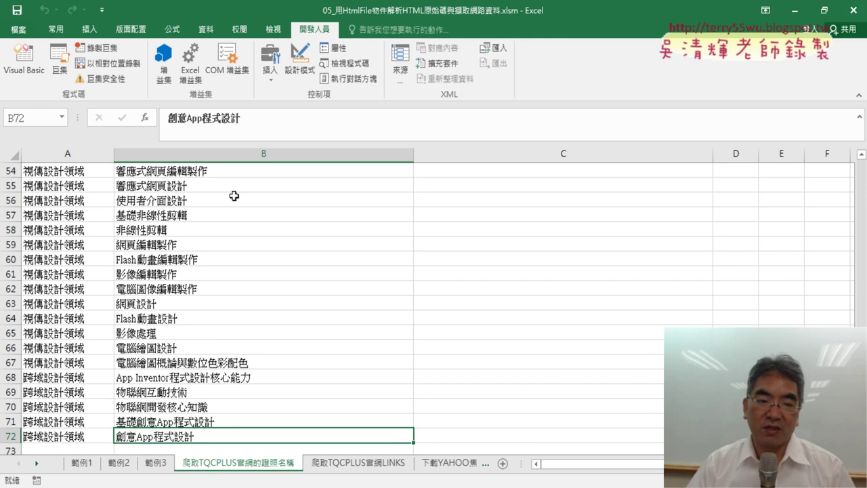
pyautogui.hotkey('ctrl', 'Up')
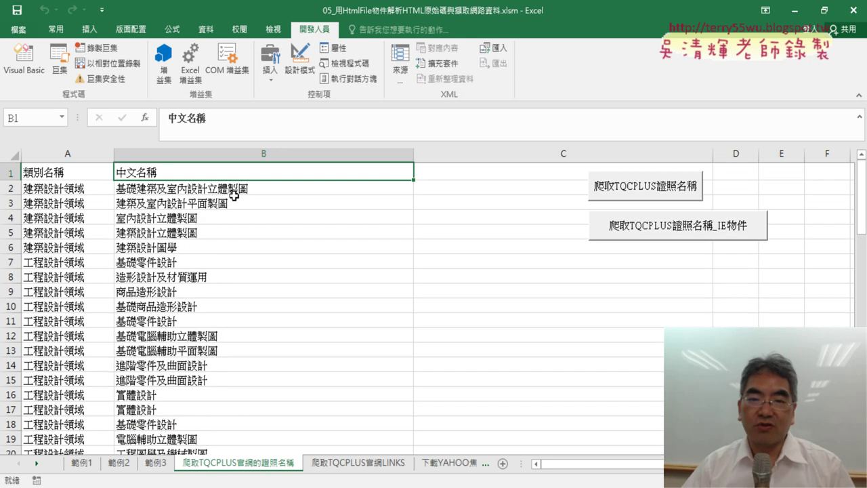
pyautogui.moveTo(413, 155); pyautogui.dragTo(263, 154)
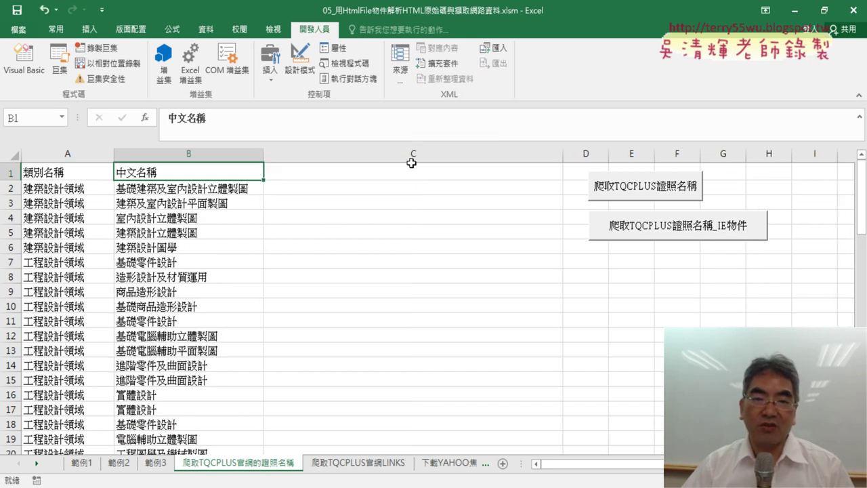
pyautogui.click(24, 58)
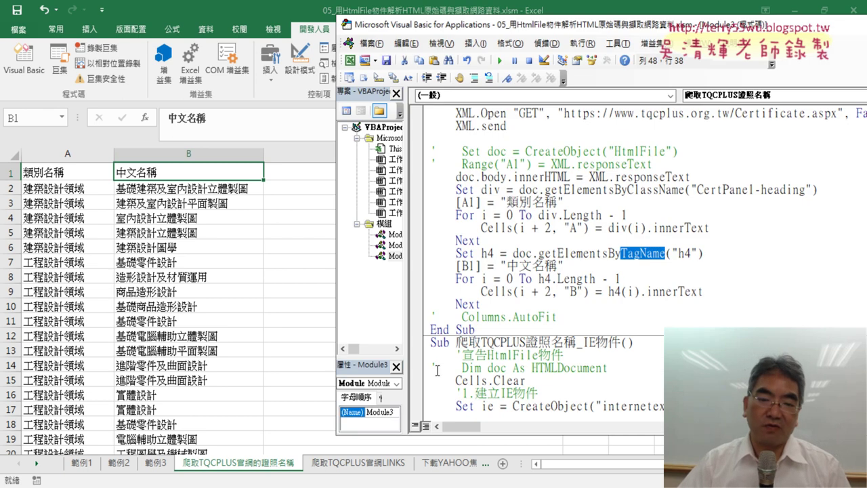
pyautogui.hotkey('alt', 'Tab')
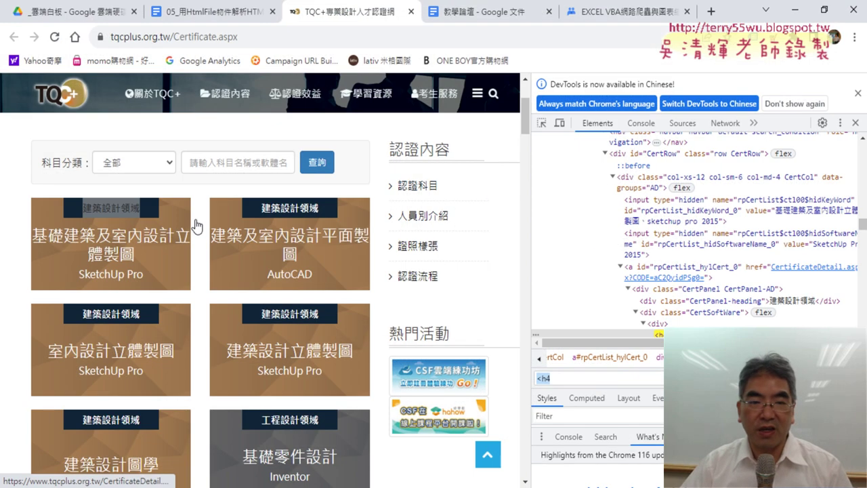
# Step: Inspect the SketchUp Pro text in DevTools and search for the <small tag that holds it
pyautogui.rightClick(111, 272)
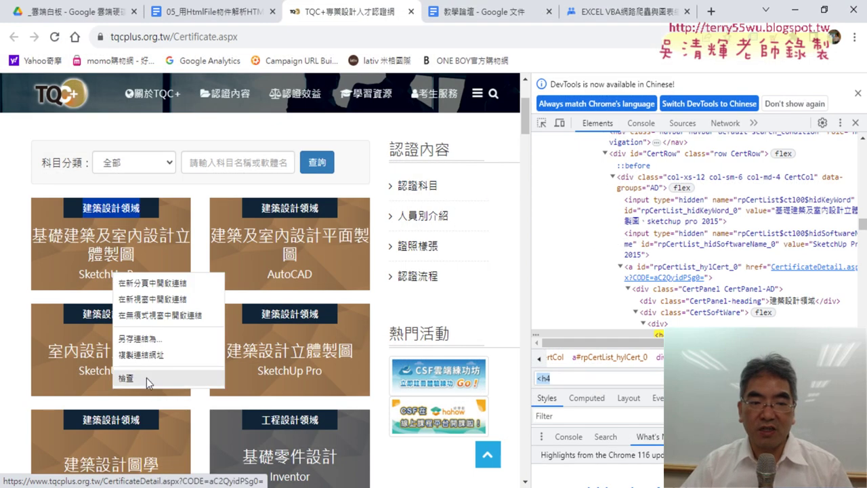
pyautogui.click(147, 382)
pyautogui.scroll(-3, 671, 202)
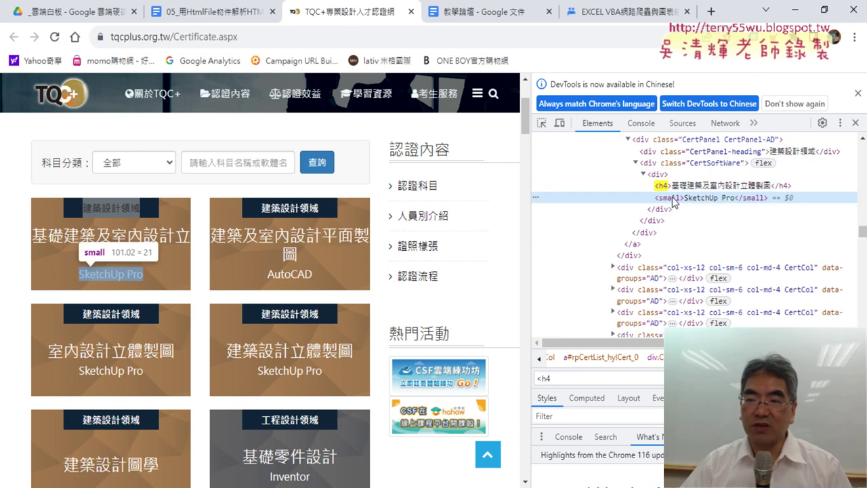
pyautogui.doubleClick(675, 201)
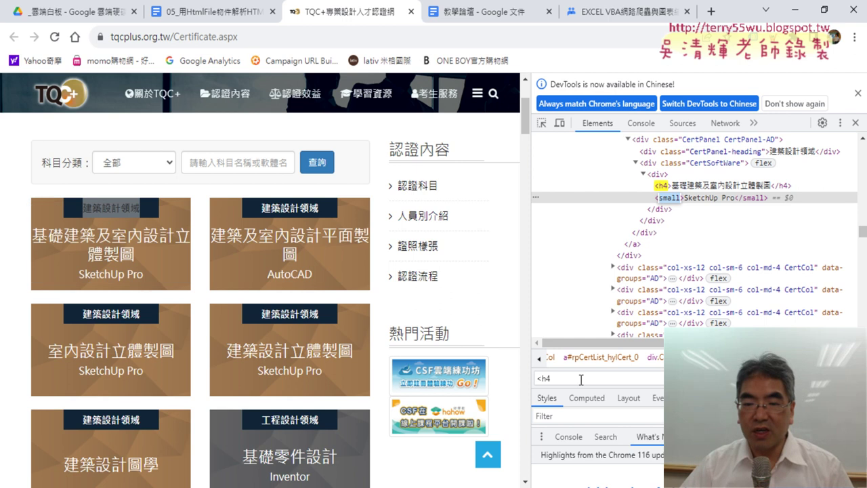
pyautogui.press('Right')
pyautogui.press('Return')
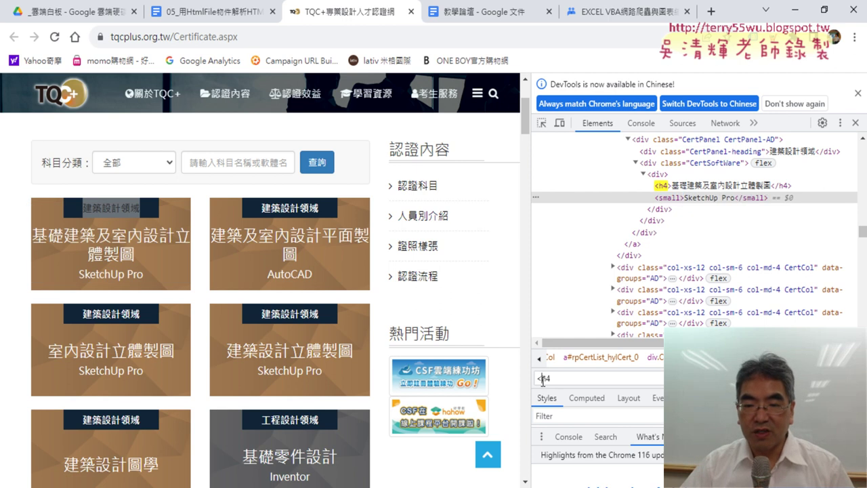
pyautogui.write('small')
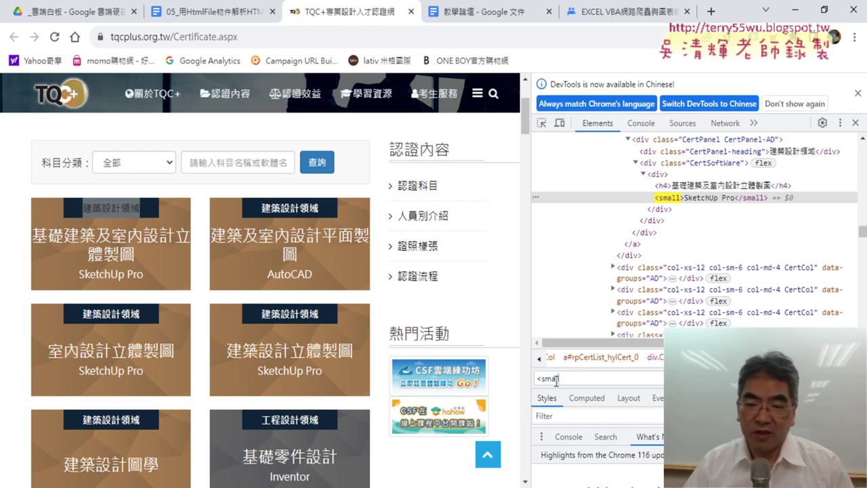
# Step: Paste a duplicate of the h4 loop below the original
pyautogui.click(796, 9)
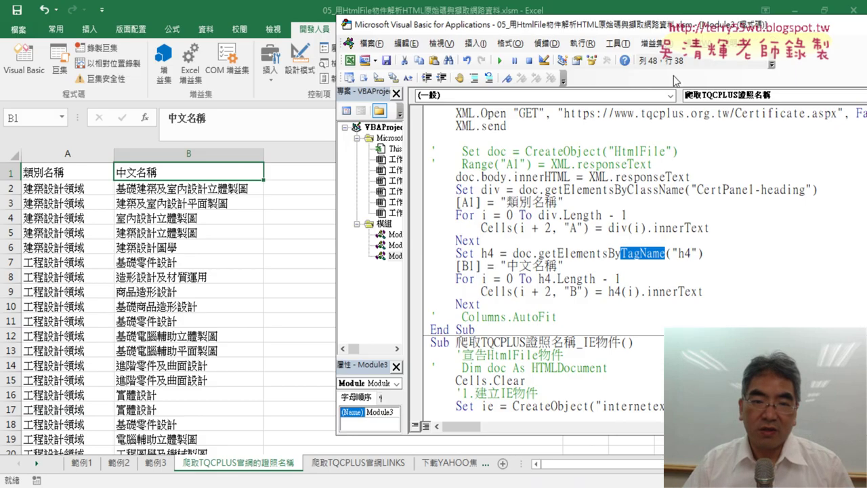
pyautogui.moveTo(481, 304); pyautogui.dragTo(423, 254)
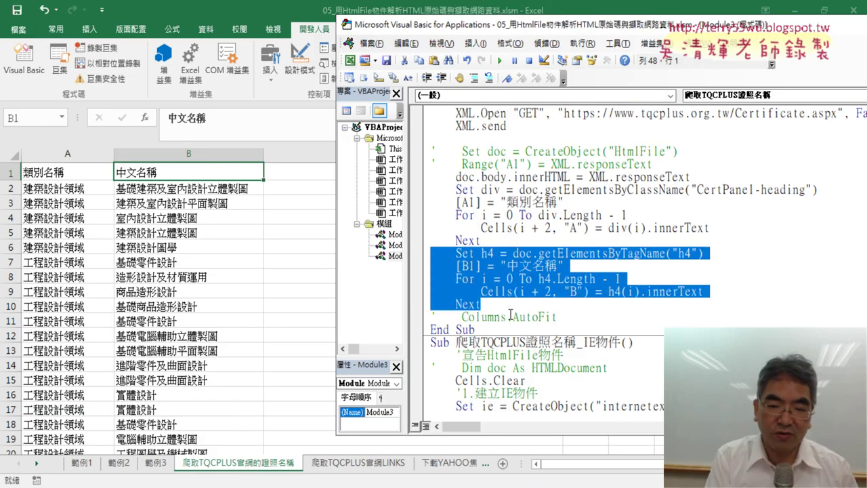
pyautogui.click(431, 316)
pyautogui.press('Return')
pyautogui.press('Up')
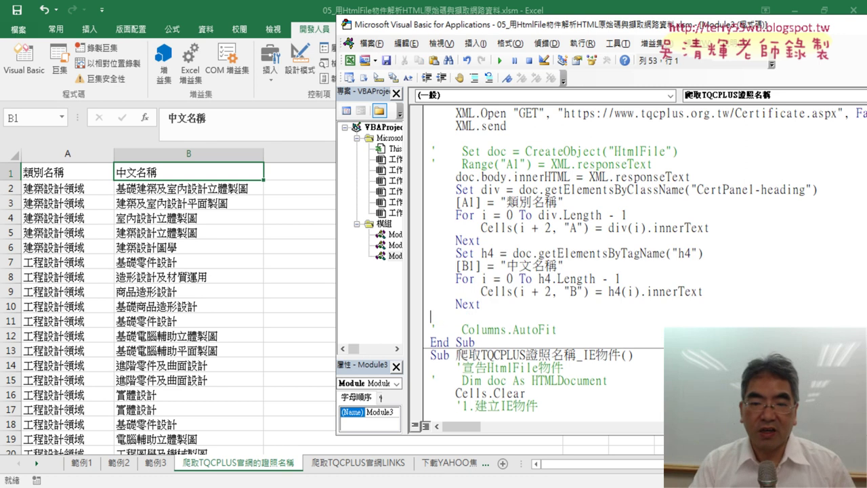
pyautogui.hotkey('ctrl', 'v')
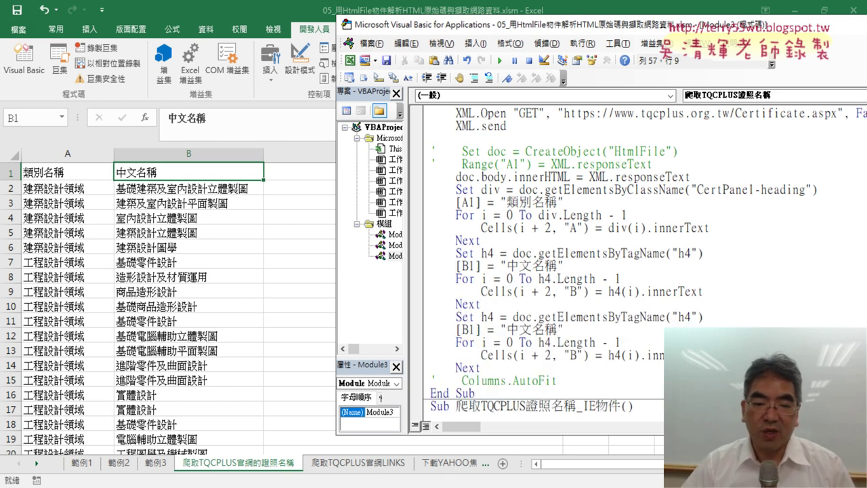
pyautogui.hotkey('alt', 'Tab')
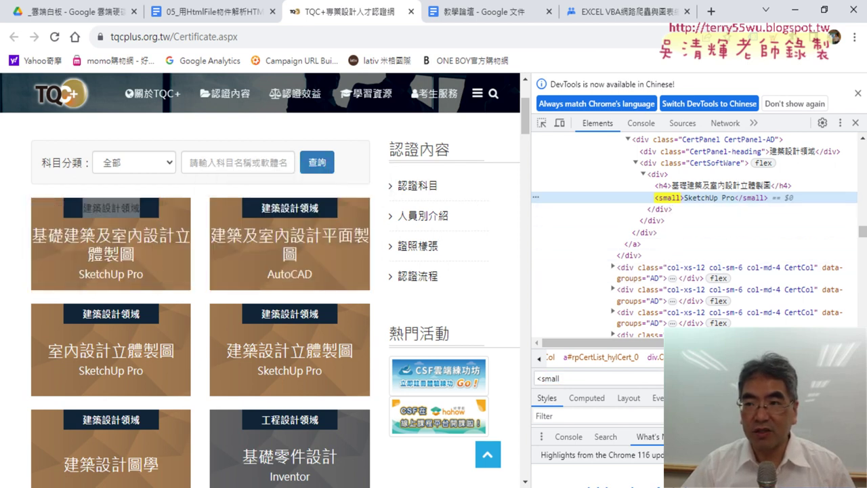
pyautogui.hotkey('alt', 'Tab')
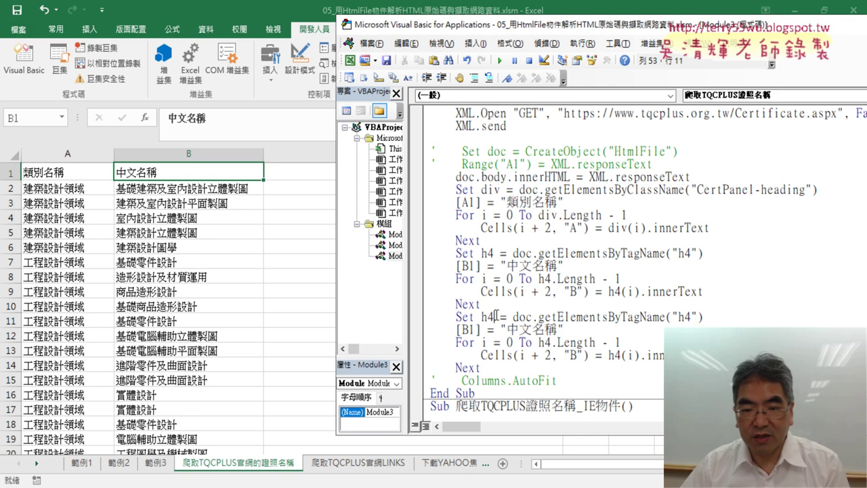
# Step: Rename the copied loop's variable to small and use getElementsByTagName("small") throughout
pyautogui.doubleClick(486, 317)
pyautogui.write('s')
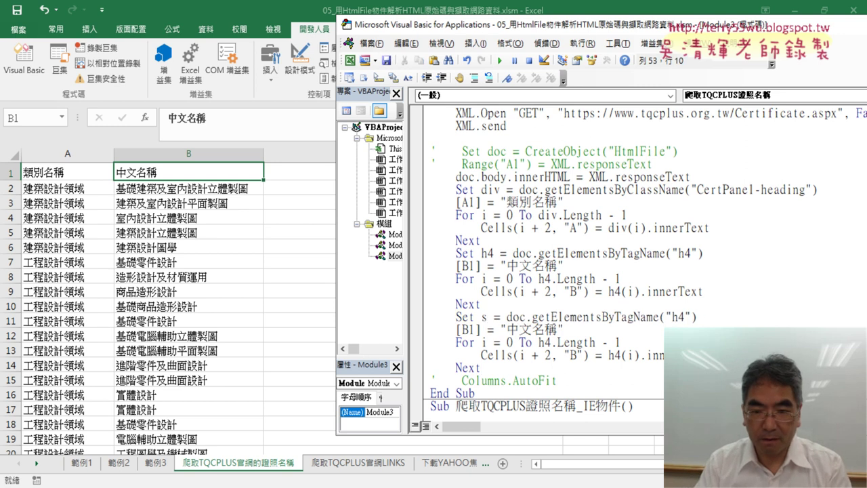
pyautogui.write('mal')
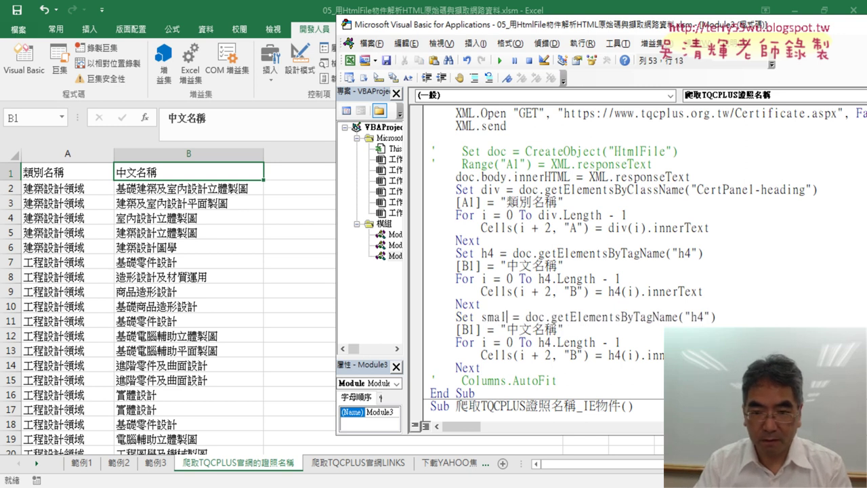
pyautogui.write('l')
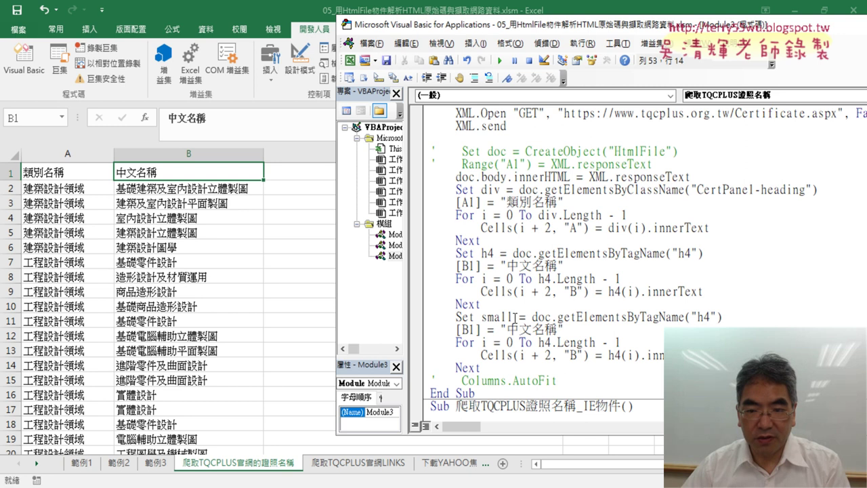
pyautogui.moveTo(514, 316); pyautogui.dragTo(492, 316)
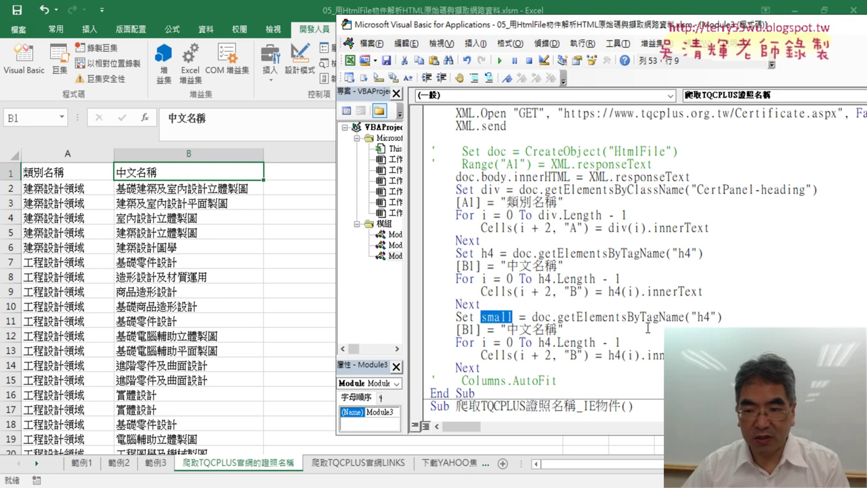
pyautogui.hotkey('ctrl', 'c')
pyautogui.moveTo(717, 316); pyautogui.dragTo(698, 317)
pyautogui.hotkey('ctrl', 'v')
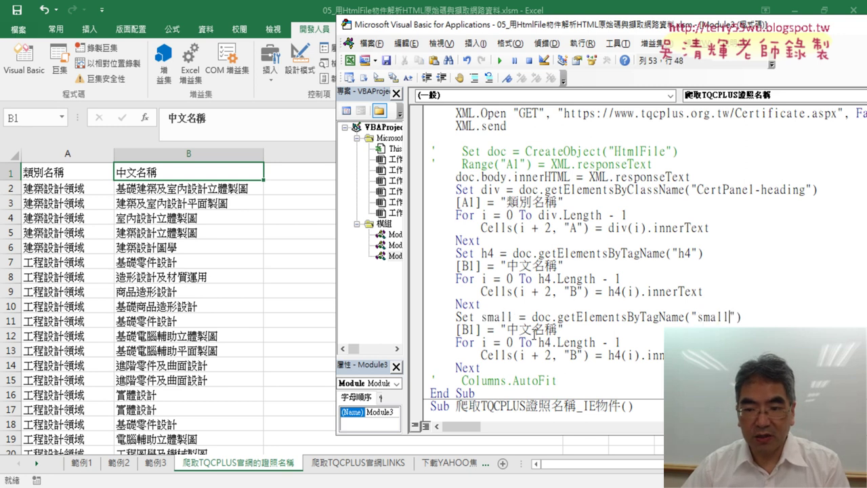
pyautogui.moveTo(551, 344); pyautogui.dragTo(544, 344)
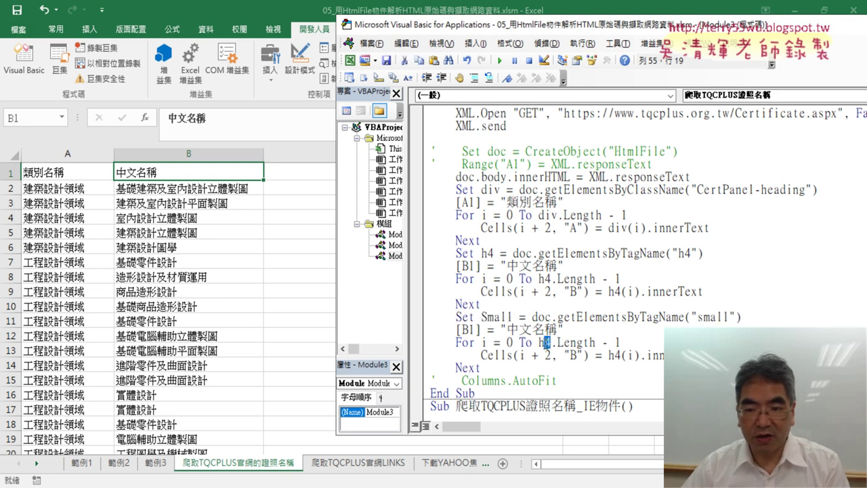
pyautogui.hotkey('ctrl', 'v')
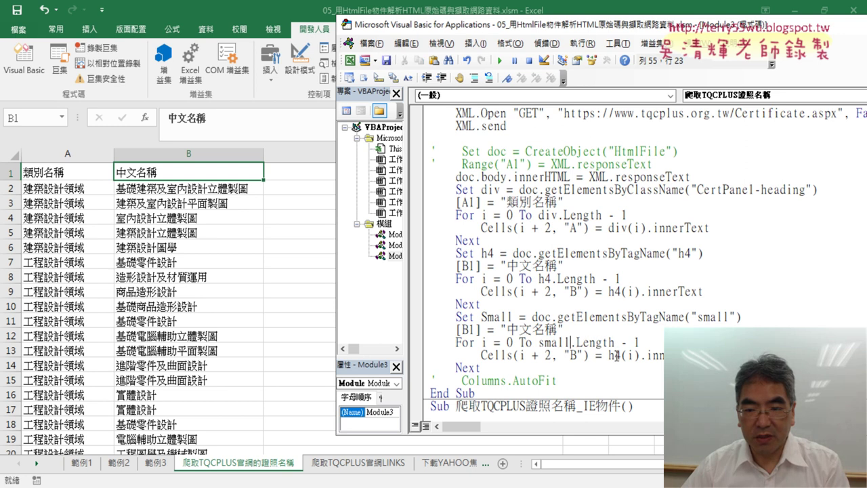
pyautogui.moveTo(621, 354); pyautogui.dragTo(609, 353)
pyautogui.hotkey('ctrl', 'v')
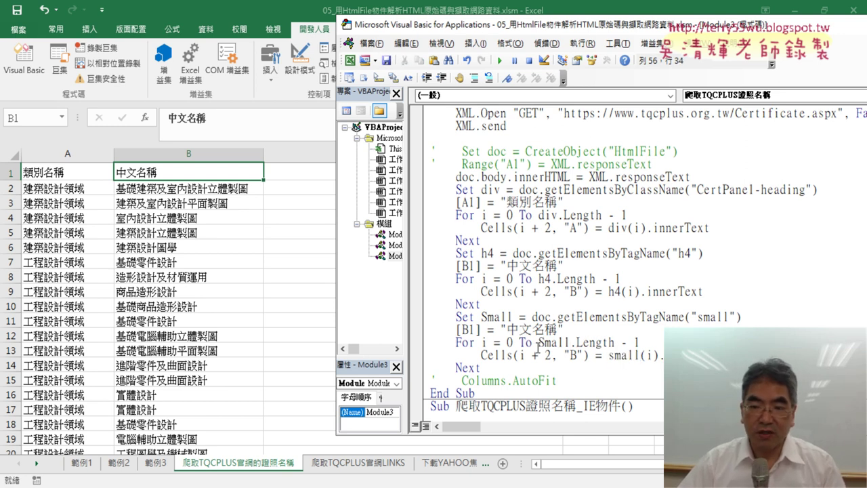
# Step: Point the header to [C1] reading 英文名稱 and write the loop output to column "C"
pyautogui.click(556, 373)
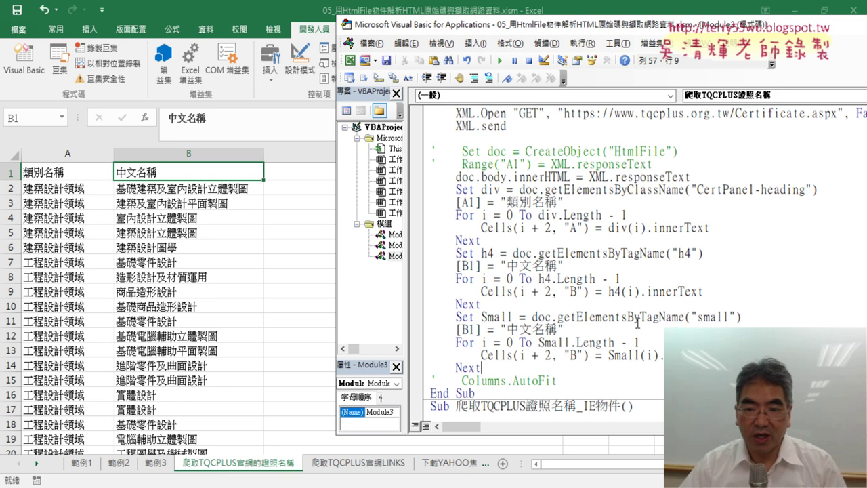
pyautogui.write('C')
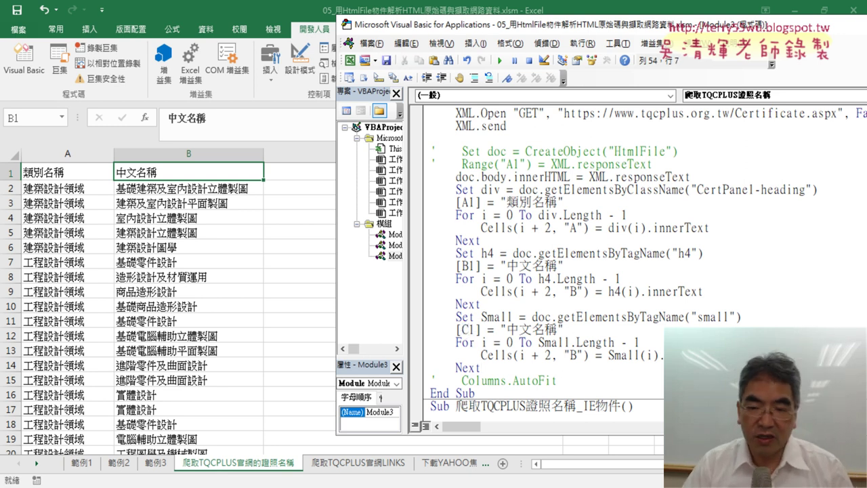
pyautogui.click(476, 329)
pyautogui.press('BackSpace')
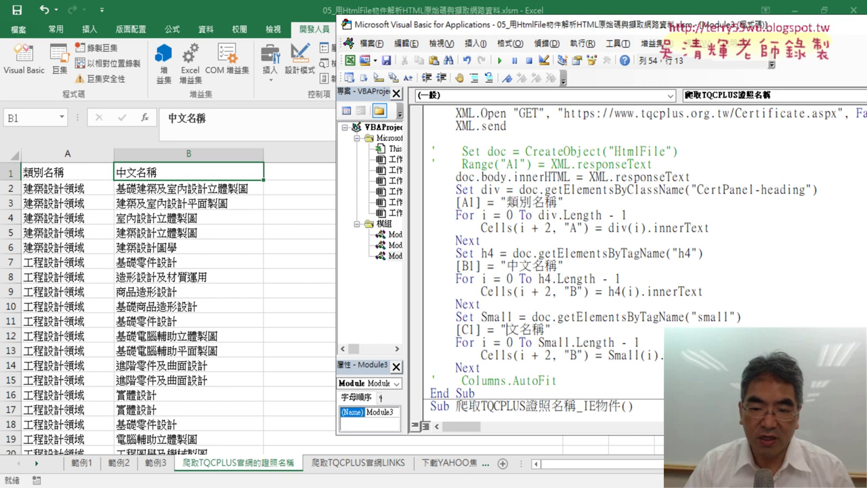
pyautogui.press('BackSpace')
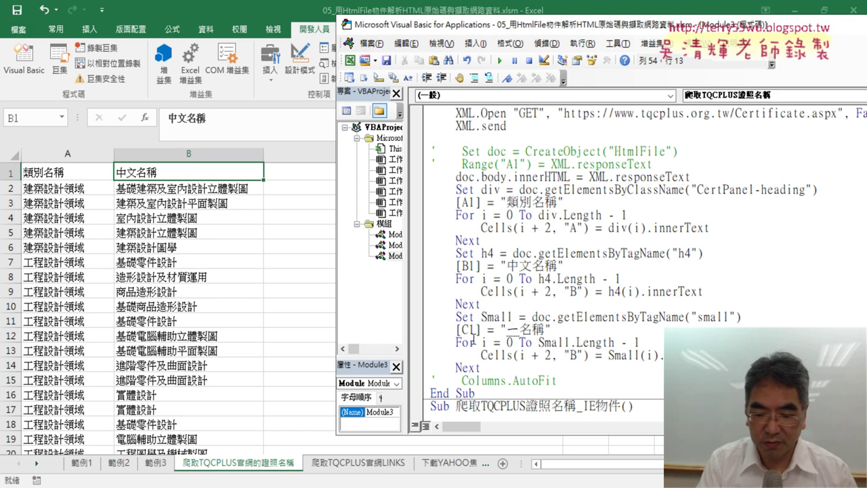
pyautogui.write('應')
pyautogui.press('Down')
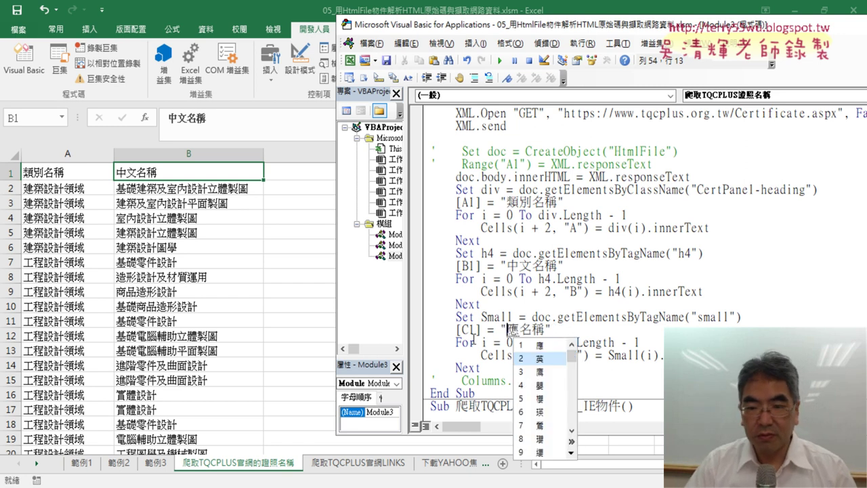
pyautogui.write('英文')
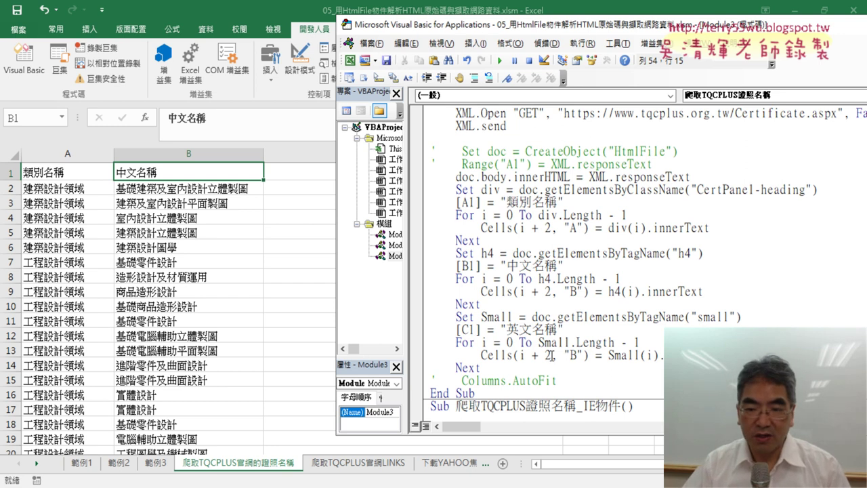
pyautogui.doubleClick(573, 355)
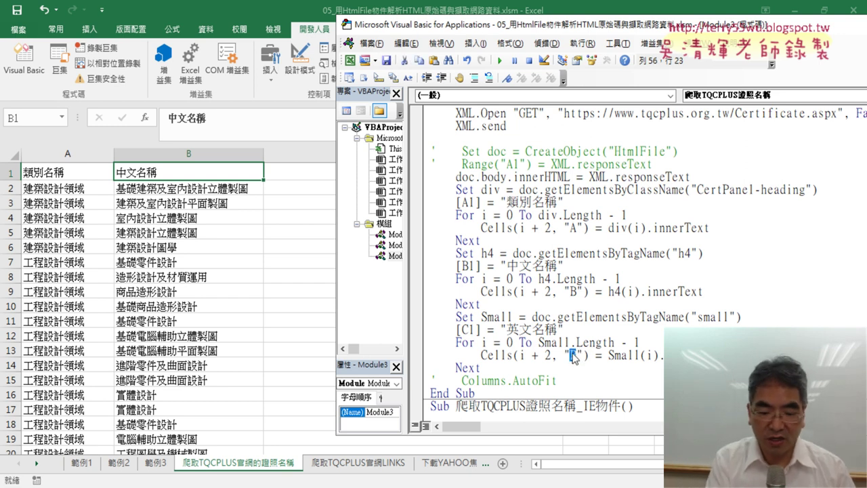
pyautogui.write('C')
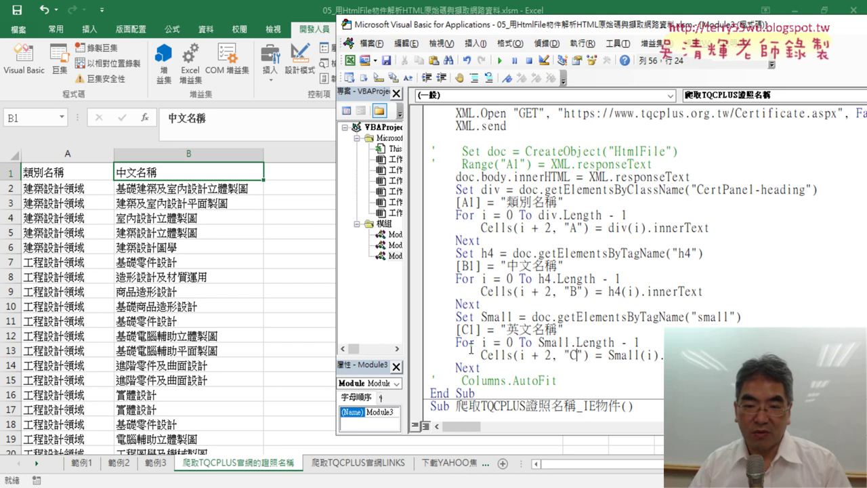
# Step: Set a breakpoint on the [C1] header line and uncomment Columns.AutoFit
pyautogui.moveTo(589, 34); pyautogui.dragTo(707, 19)
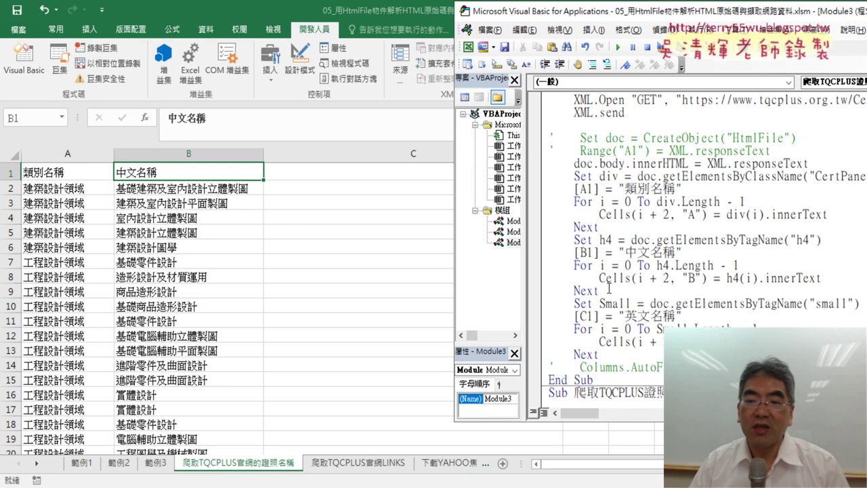
pyautogui.click(534, 316)
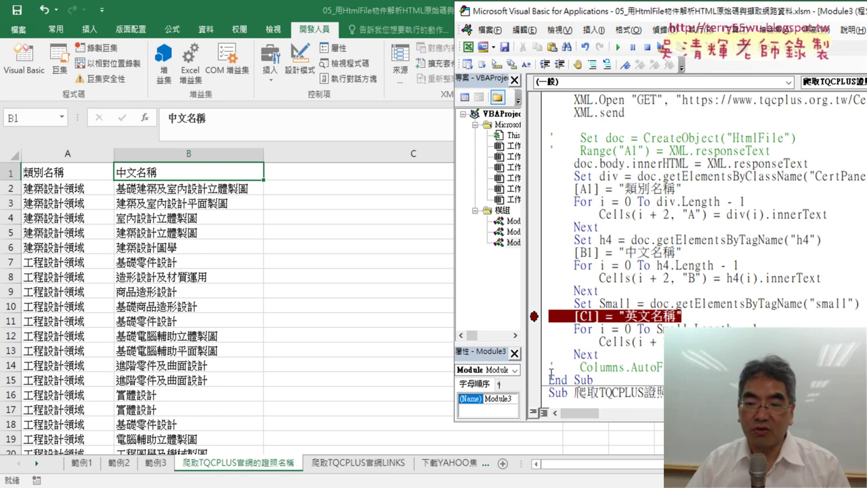
pyautogui.press('Delete')
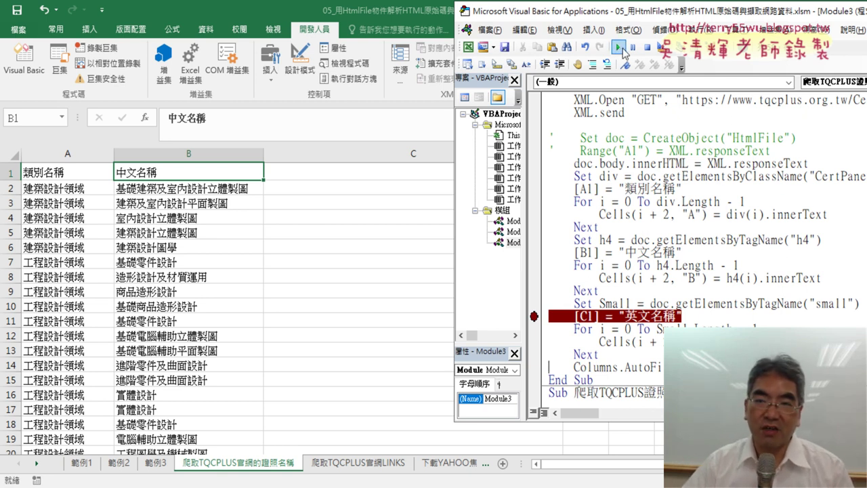
# Step: Run to the breakpoint, step through the column C loop with F8, then finish the run
pyautogui.click(617, 47)
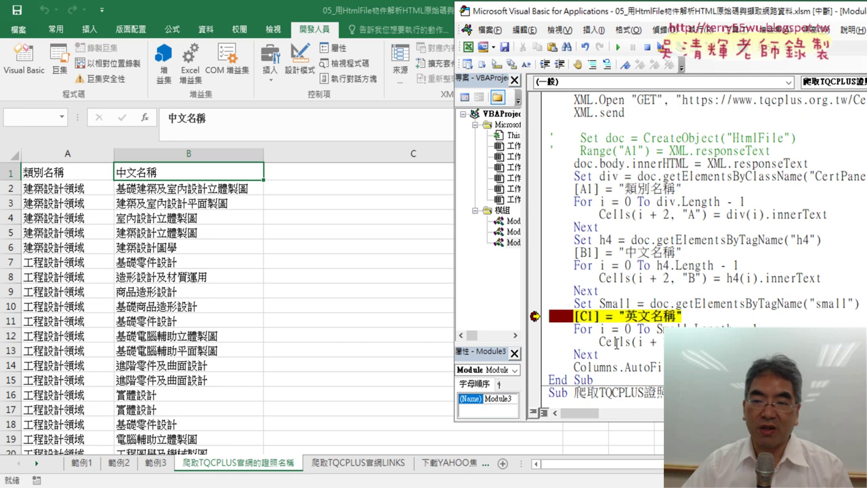
pyautogui.press('F8')
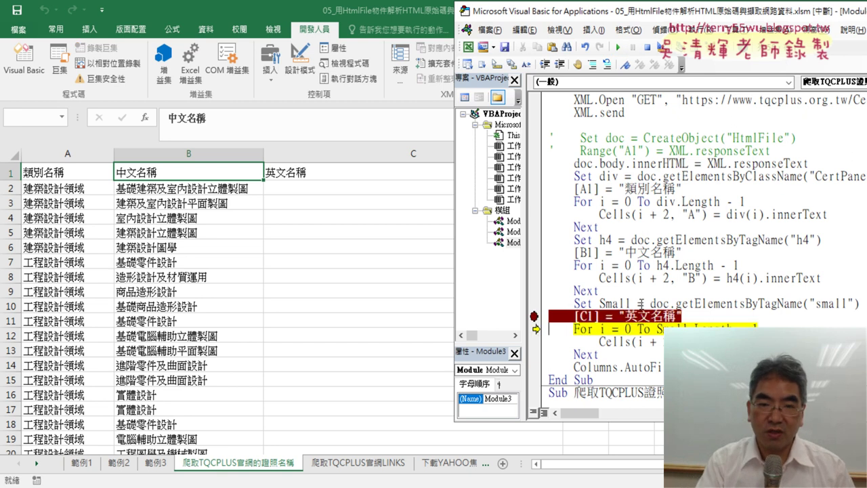
pyautogui.press('F8')
pyautogui.press('F8')
pyautogui.press('F8')
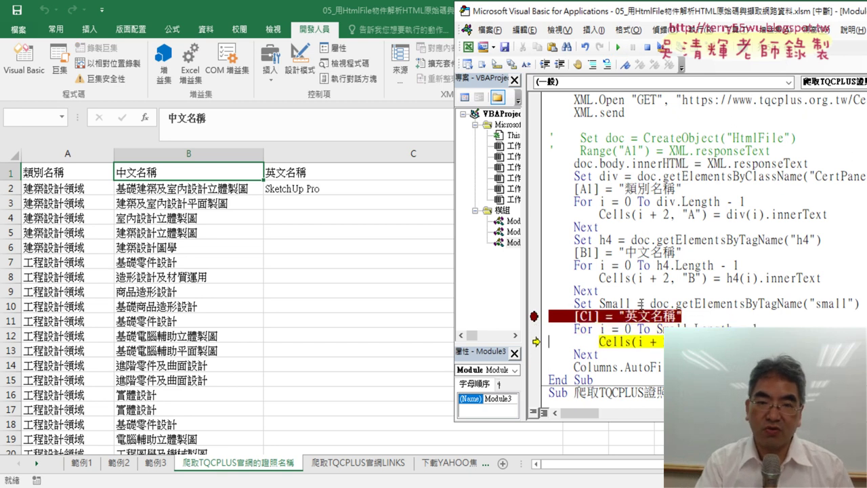
pyautogui.press('F8')
pyautogui.press('F8')
pyautogui.press('F8')
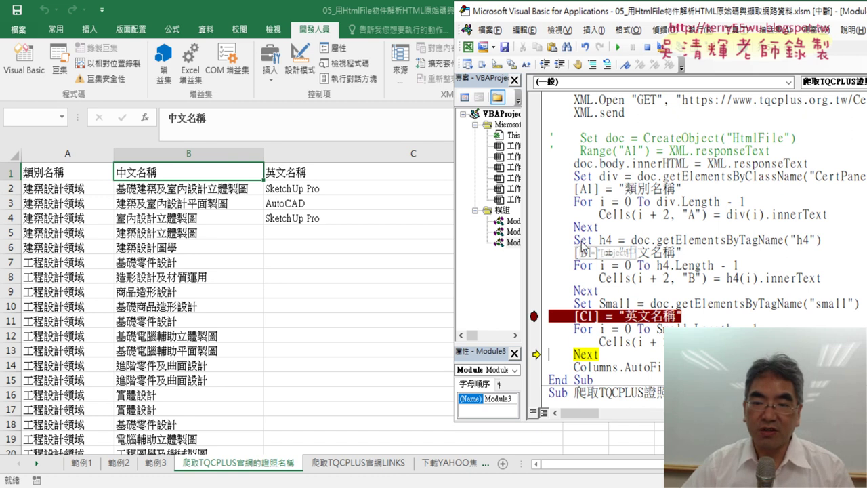
pyautogui.click(535, 316)
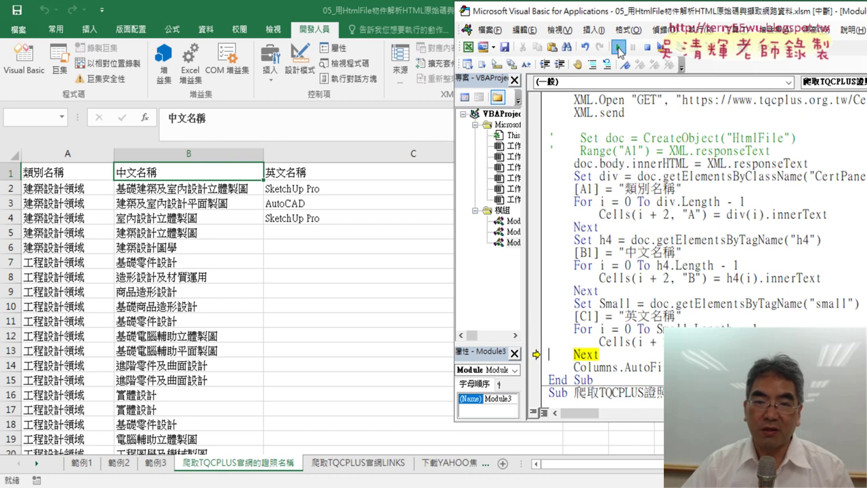
pyautogui.click(617, 47)
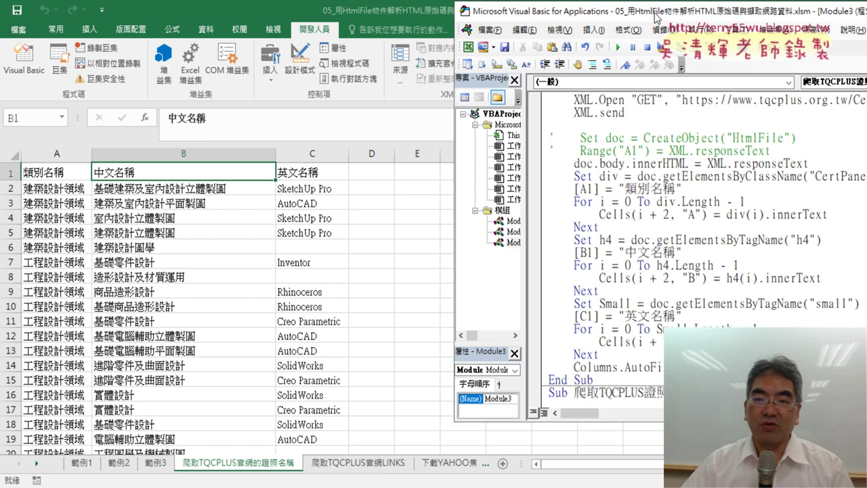
pyautogui.moveTo(655, 18); pyautogui.dragTo(351, 38)
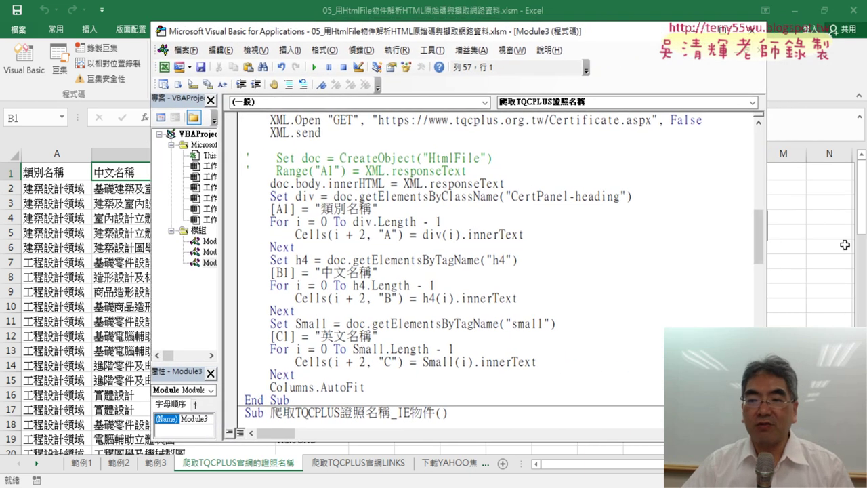
# Step: Move both macro buttons together into columns E–F beside the table
pyautogui.click(844, 244)
pyautogui.keyDown('ctrl'); pyautogui.click(637, 197); pyautogui.keyUp('ctrl')
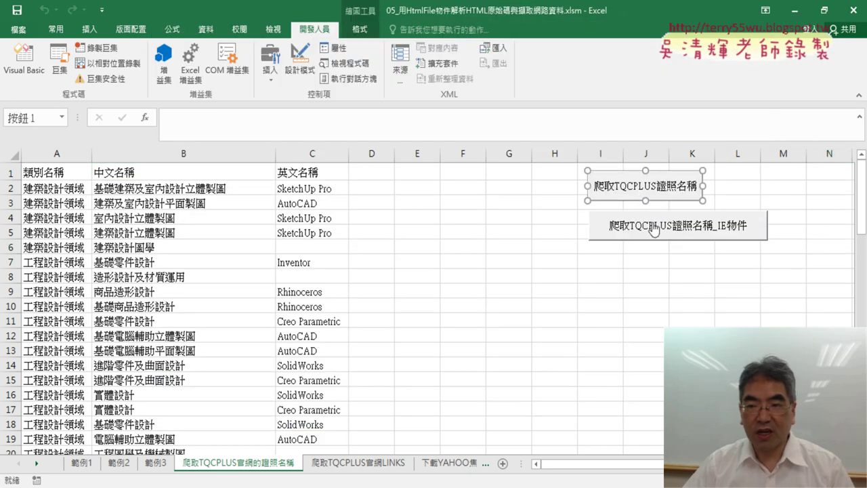
pyautogui.keyDown('ctrl'); pyautogui.click(653, 227); pyautogui.keyUp('ctrl')
pyautogui.moveTo(629, 185); pyautogui.dragTo(423, 175)
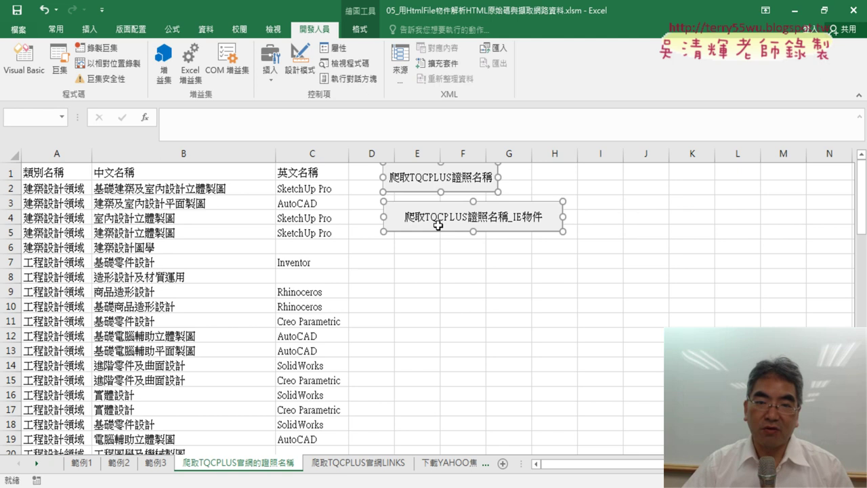
pyautogui.click(462, 277)
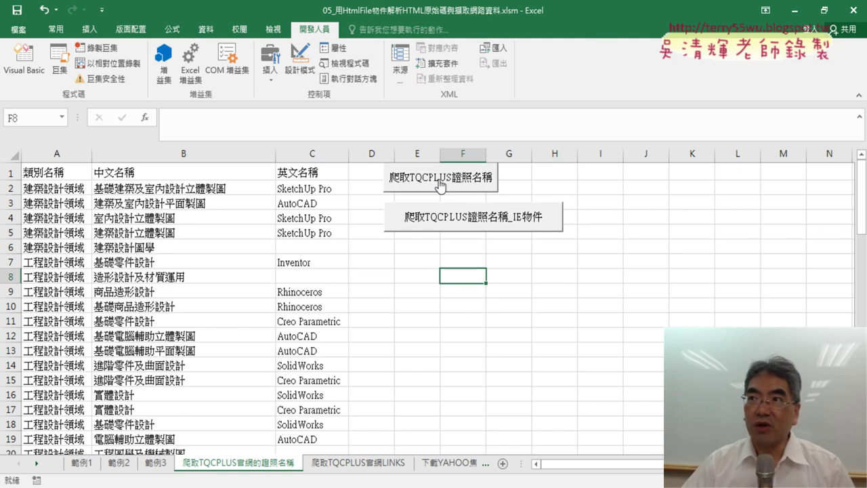
# Step: Cancel the button's Format Control dialog, then run the 爬取TQCPLUS證照名稱 macro button
pyautogui.rightClick(440, 185)
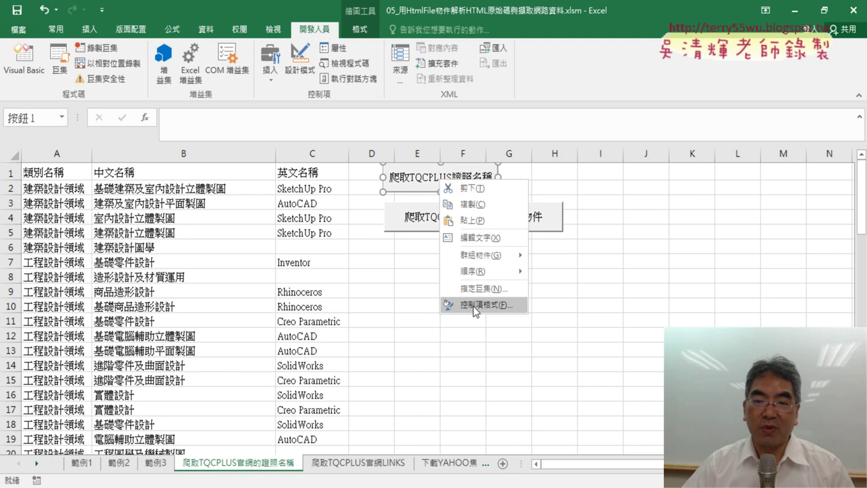
pyautogui.click(488, 300)
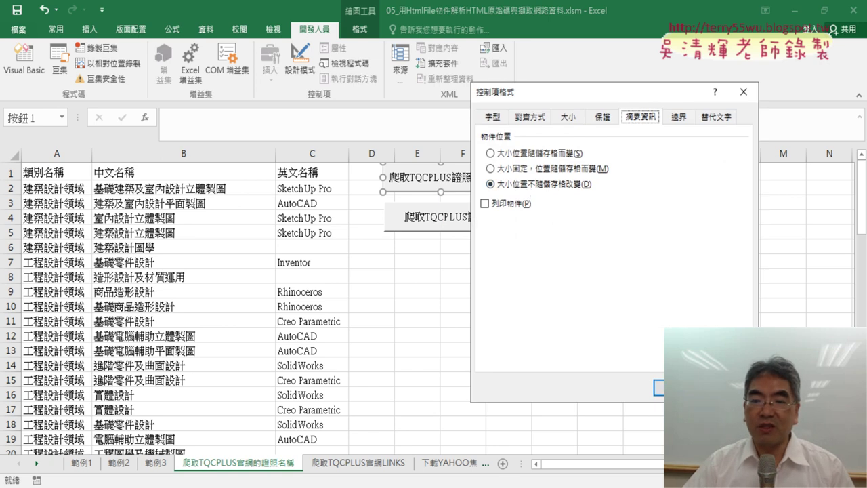
pyautogui.press('Return')
pyautogui.click(509, 318)
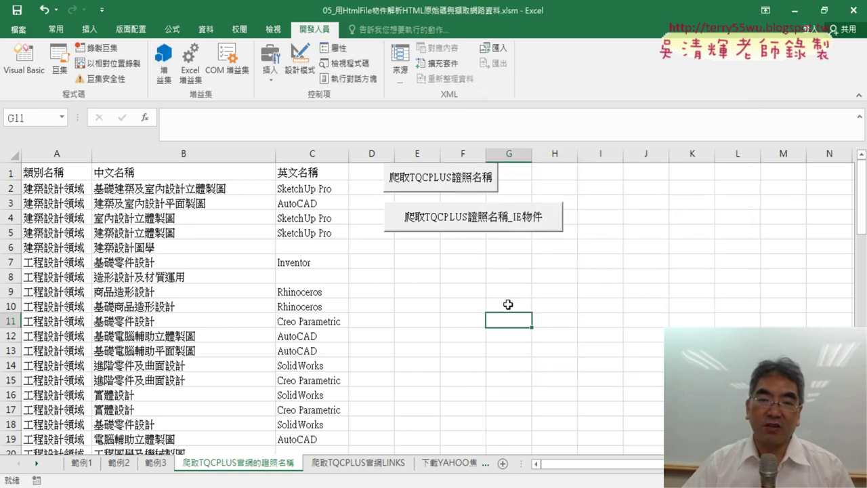
pyautogui.click(462, 180)
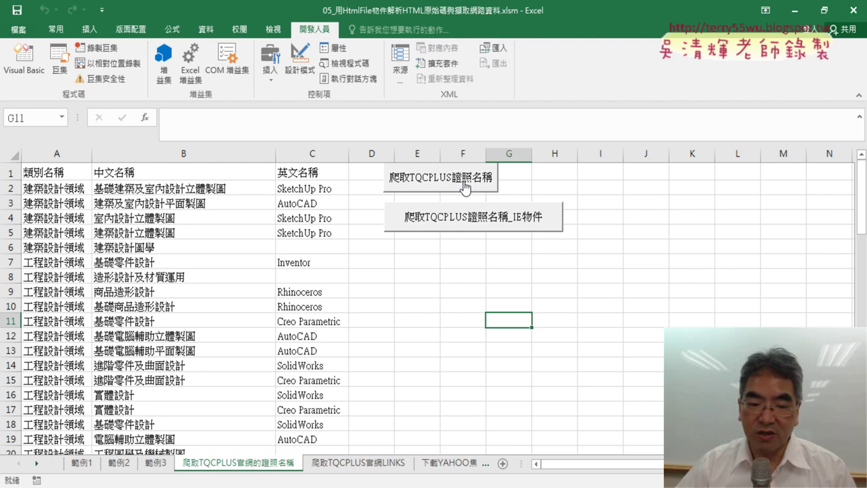
# Step: Rerun the certificate-name macro, close DevTools, and scroll the TQC+ page down to its footer
pyautogui.click(464, 185)
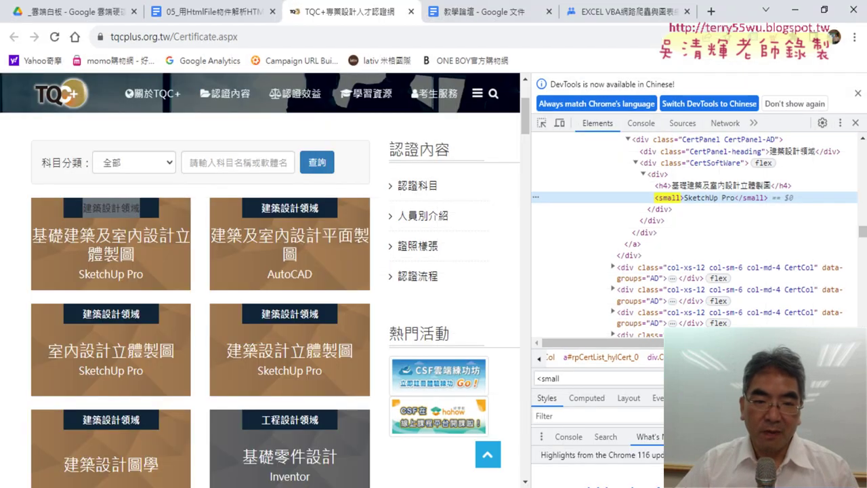
pyautogui.click(856, 122)
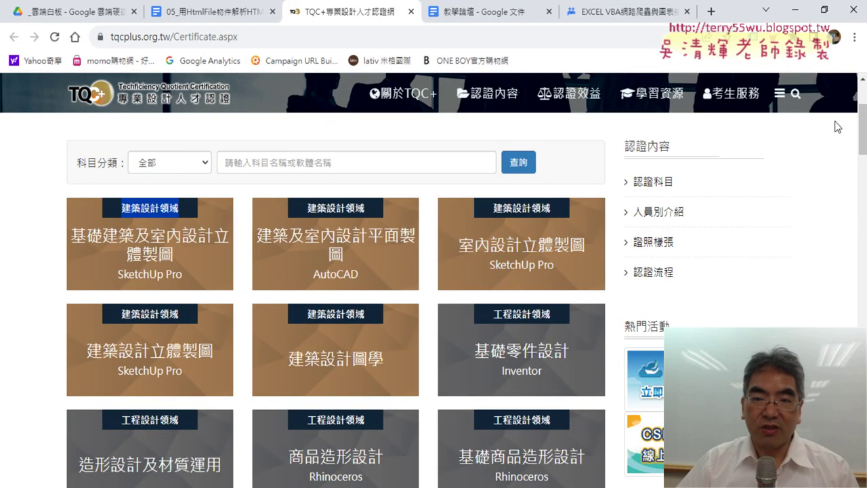
pyautogui.scroll(-4, 257, 345)
pyautogui.scroll(-5, 258, 345)
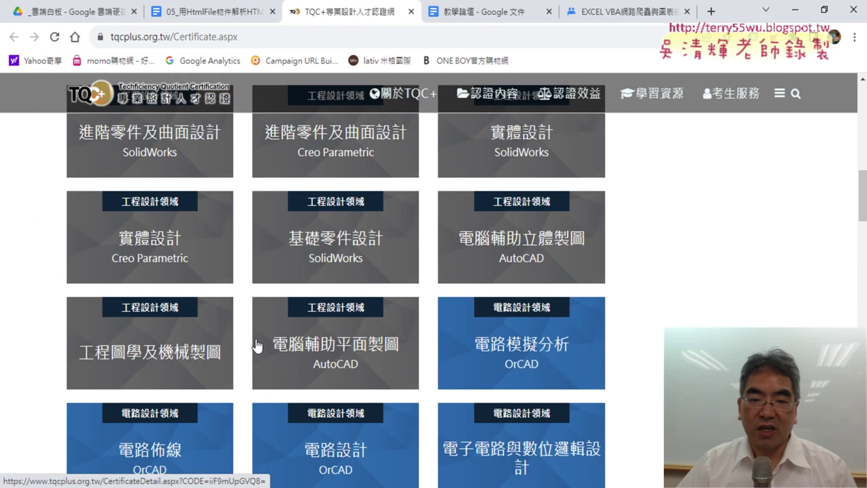
pyautogui.scroll(-5, 257, 345)
pyautogui.scroll(-5, 257, 345)
pyautogui.scroll(-5, 261, 342)
pyautogui.scroll(-5, 261, 342)
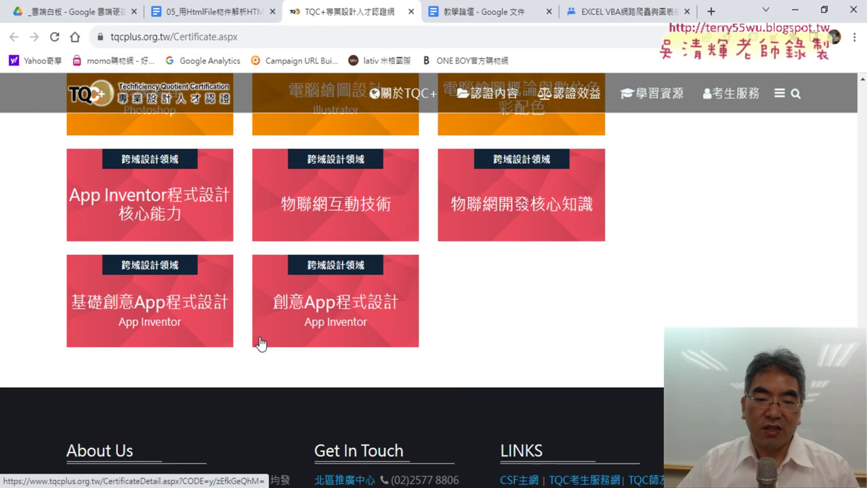
pyautogui.scroll(-5, 261, 342)
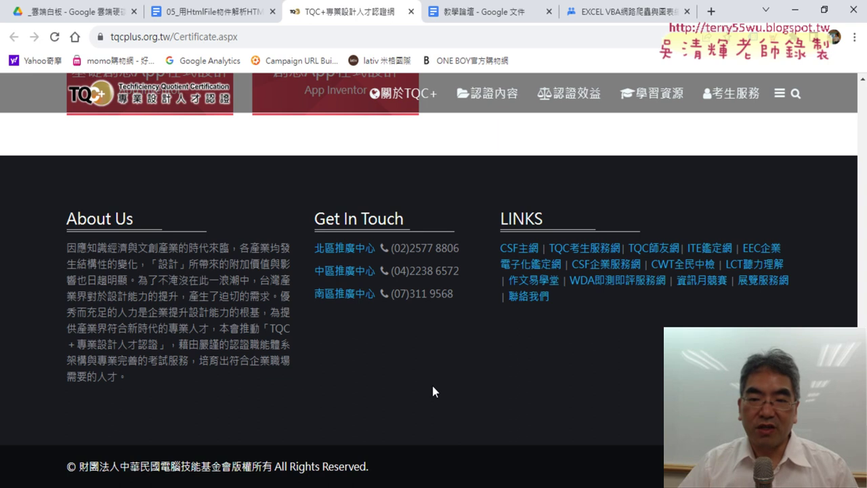
# Step: Select the footer's LINKS text, Get In Touch heading and three regional contact lines
pyautogui.moveTo(585, 308); pyautogui.dragTo(500, 218)
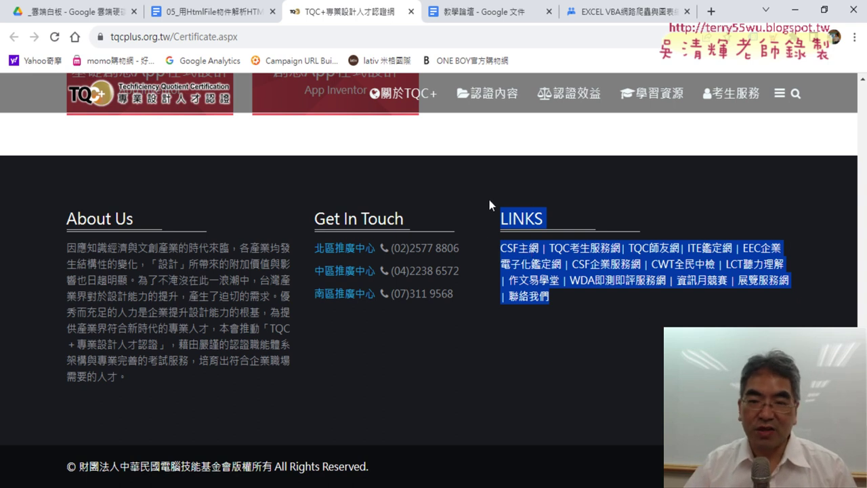
pyautogui.moveTo(477, 212); pyautogui.dragTo(656, 234)
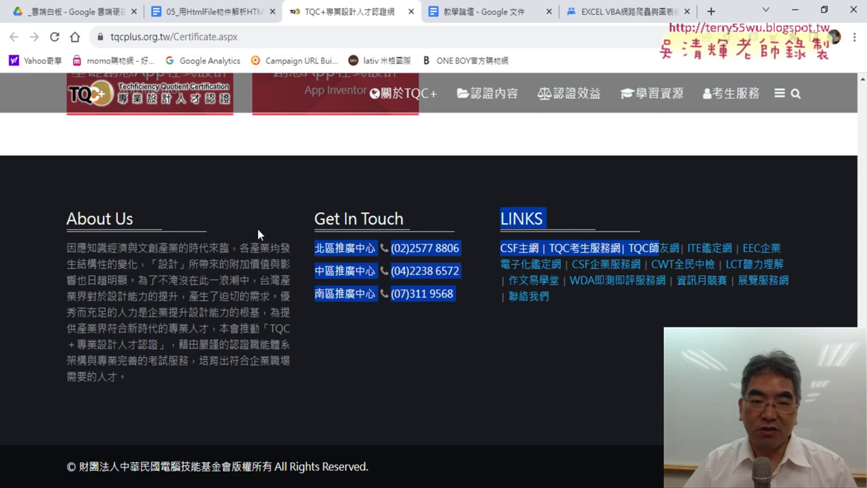
pyautogui.click(285, 211)
pyautogui.moveTo(314, 225); pyautogui.dragTo(422, 226)
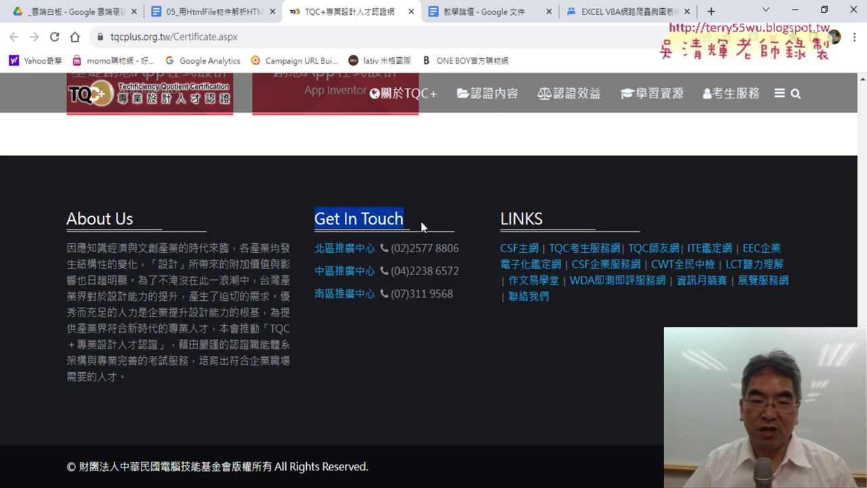
pyautogui.moveTo(313, 245); pyautogui.dragTo(472, 306)
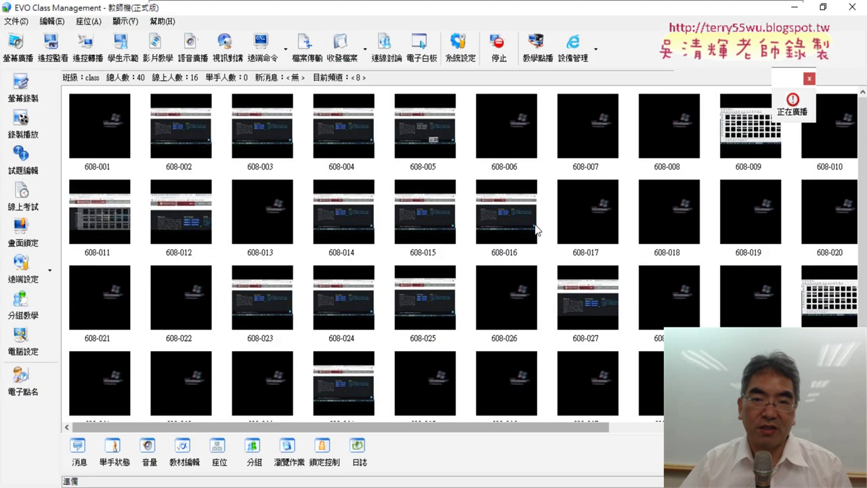
# Step: Stop the screen broadcast with the 停止 (Stop) button so students see their own desktops
pyautogui.click(497, 54)
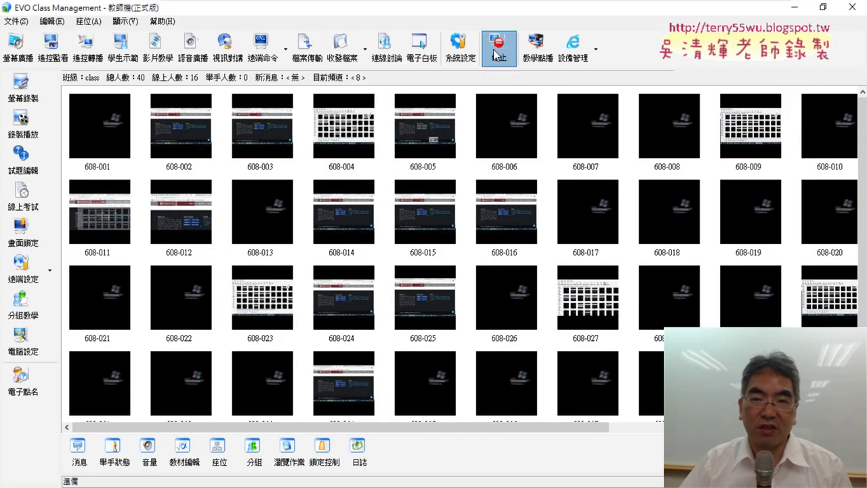